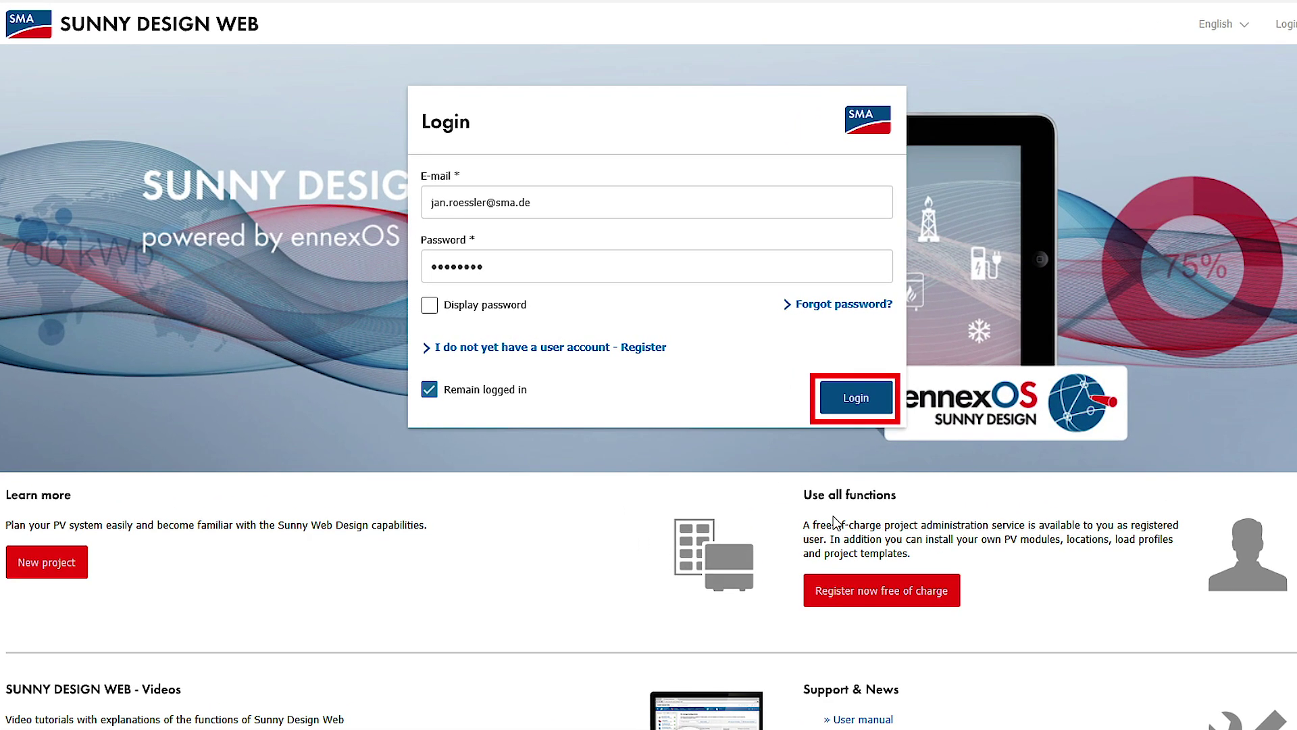
Sign in to the design portal and start a new Energy system project
click(856, 403)
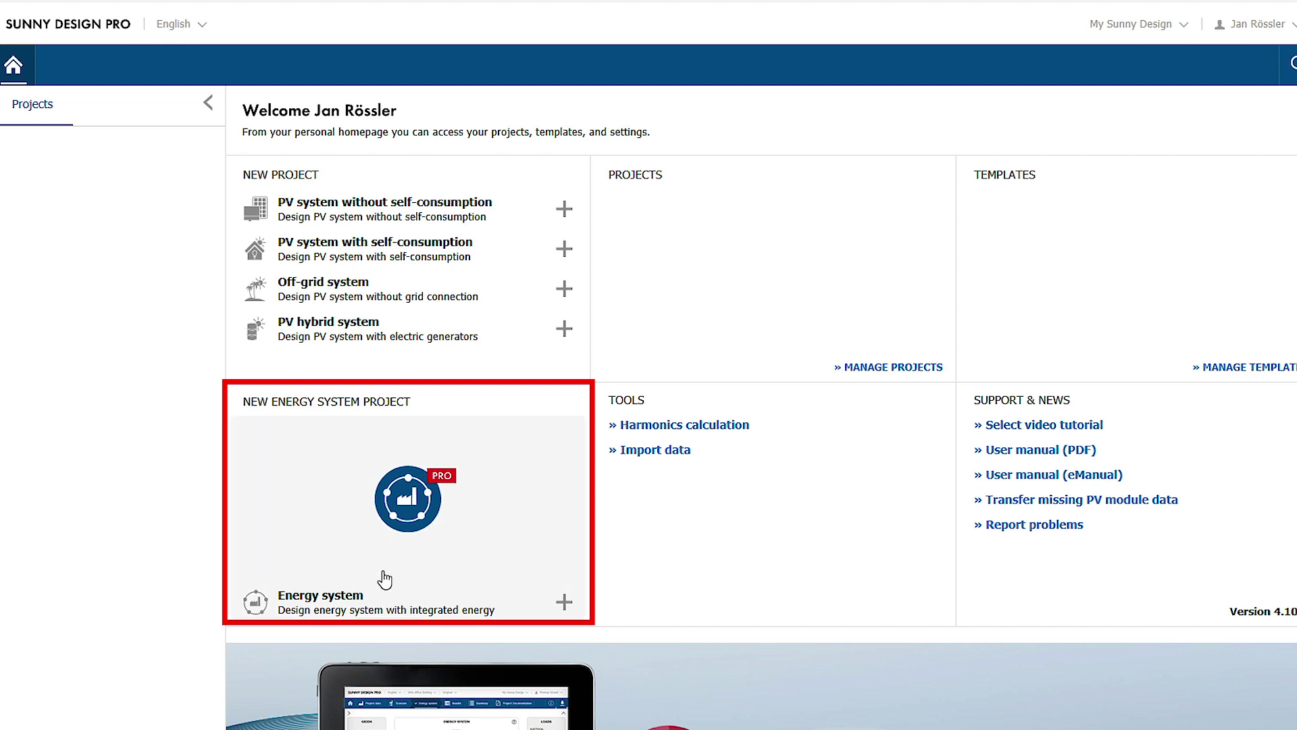
click(297, 600)
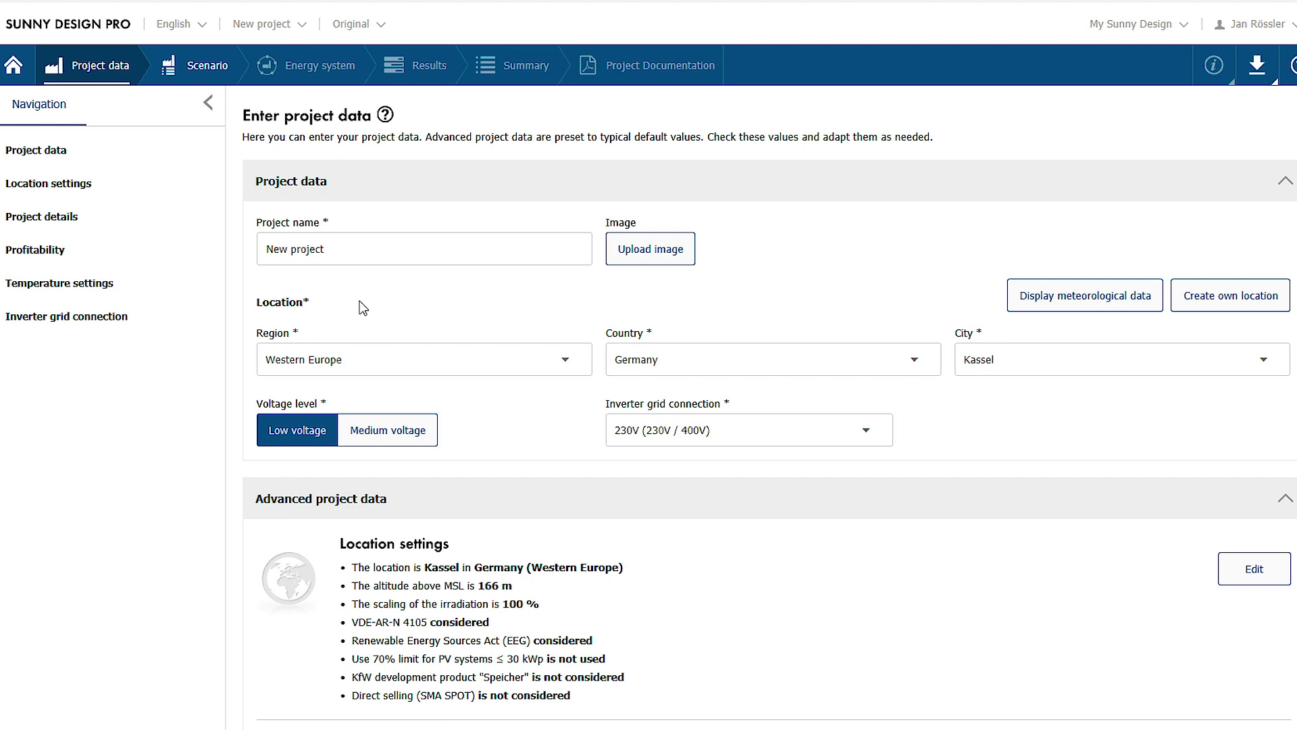
Rename the project to 'Supermarket with EV and PLS'
triple_click(344, 247)
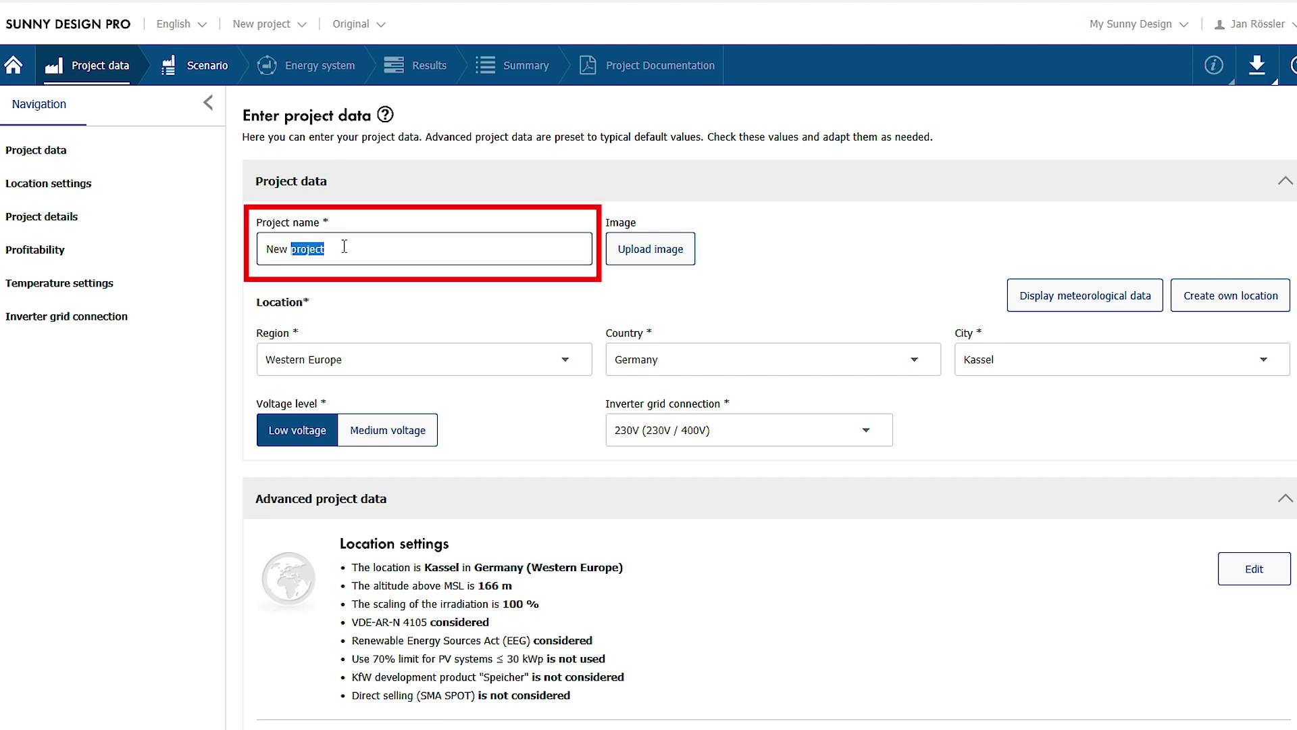
text(Supermarket with EV and PLS)
click(395, 295)
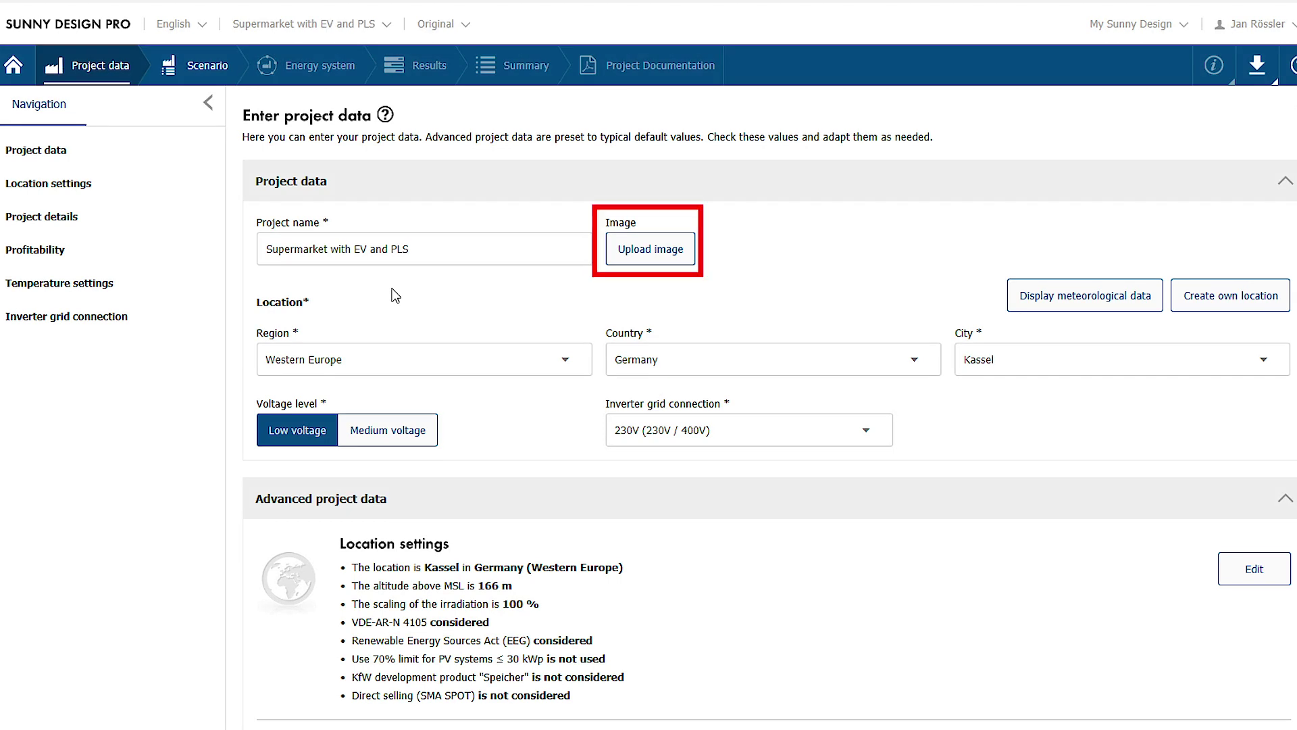
Attach Lebensmittelmarkt.png from Bilder as the project image with the title 'image'
click(638, 250)
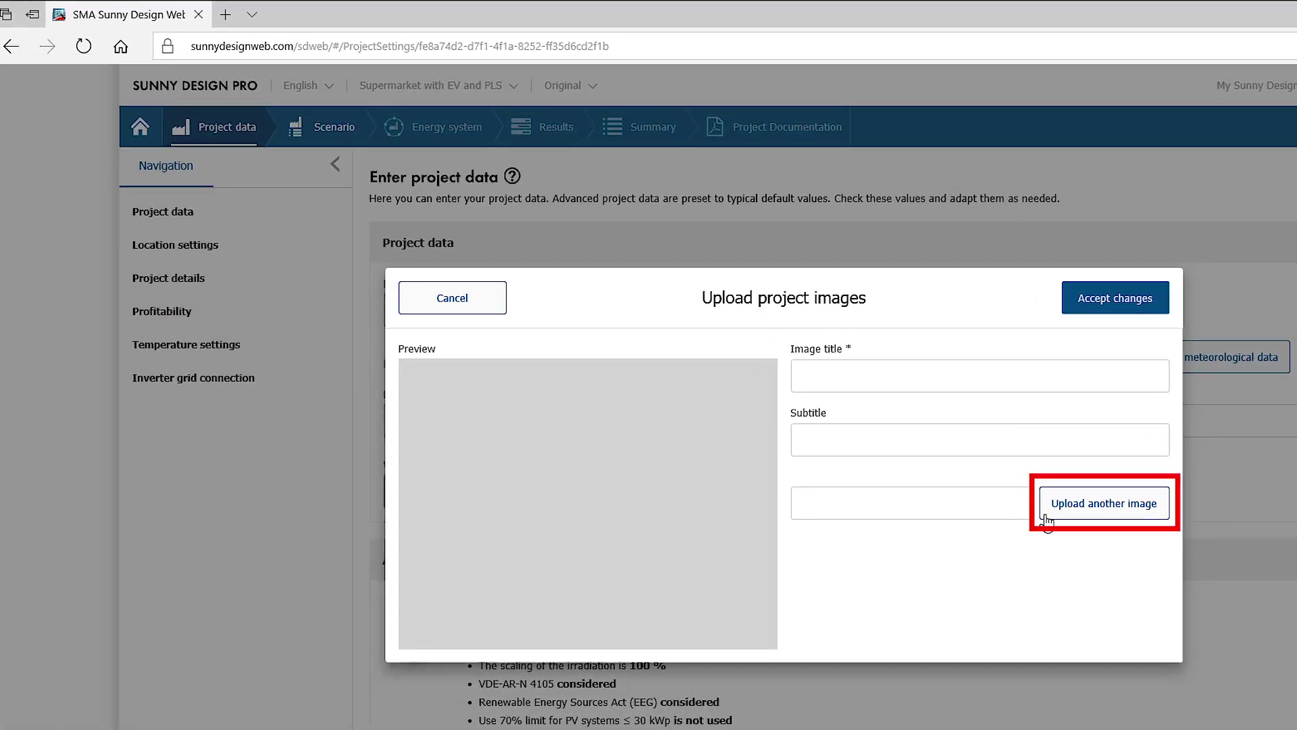
click(1047, 517)
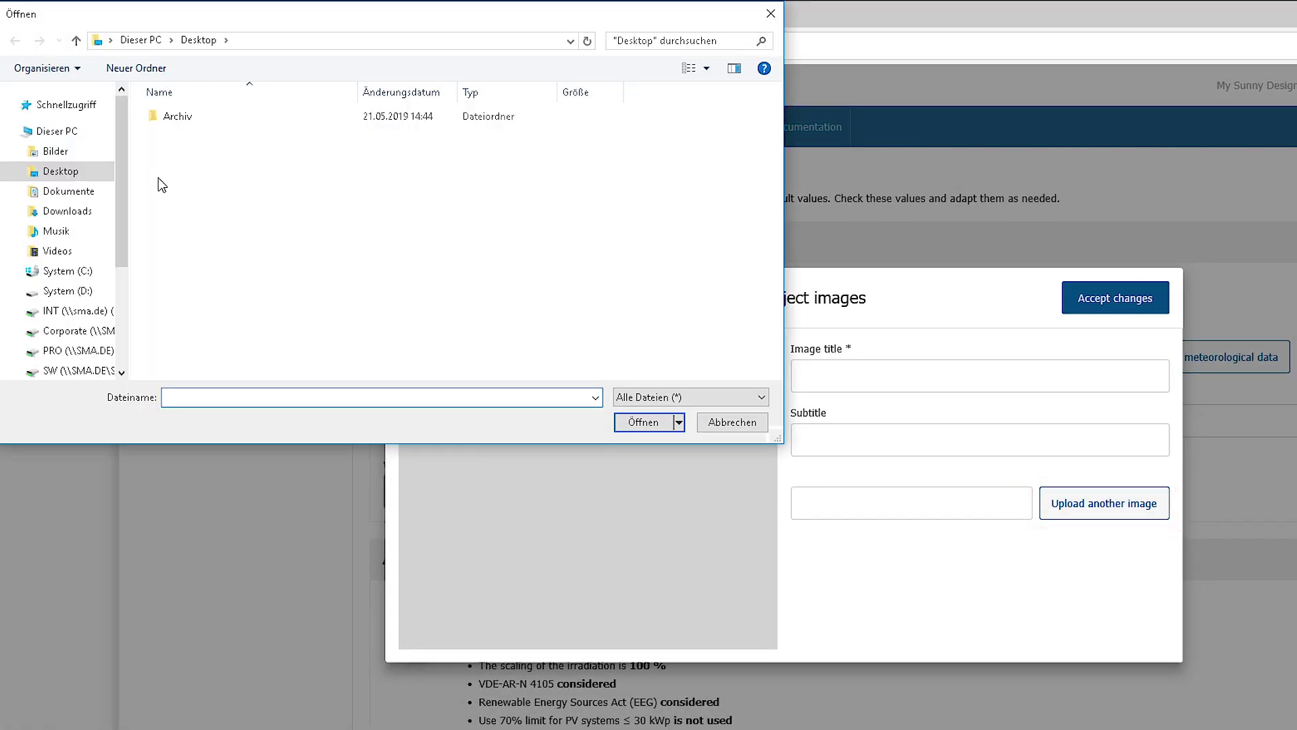
click(54, 151)
click(380, 135)
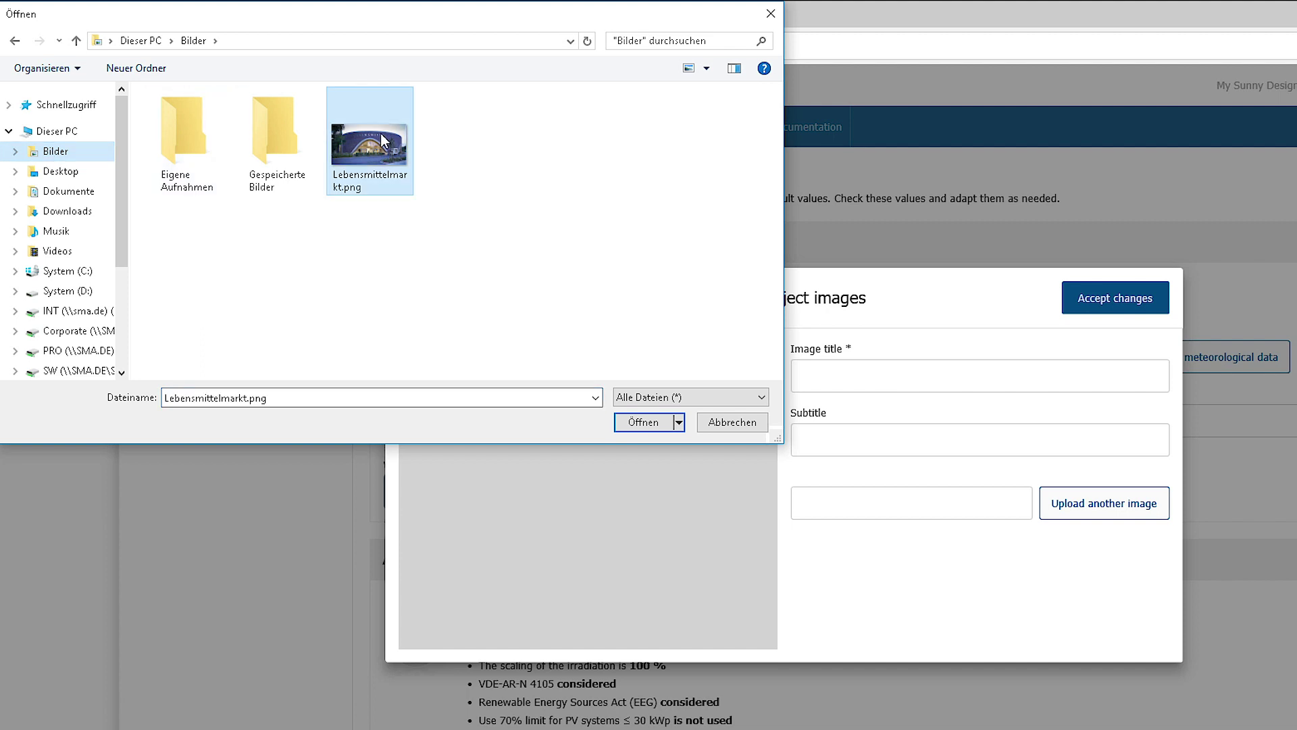
click(643, 421)
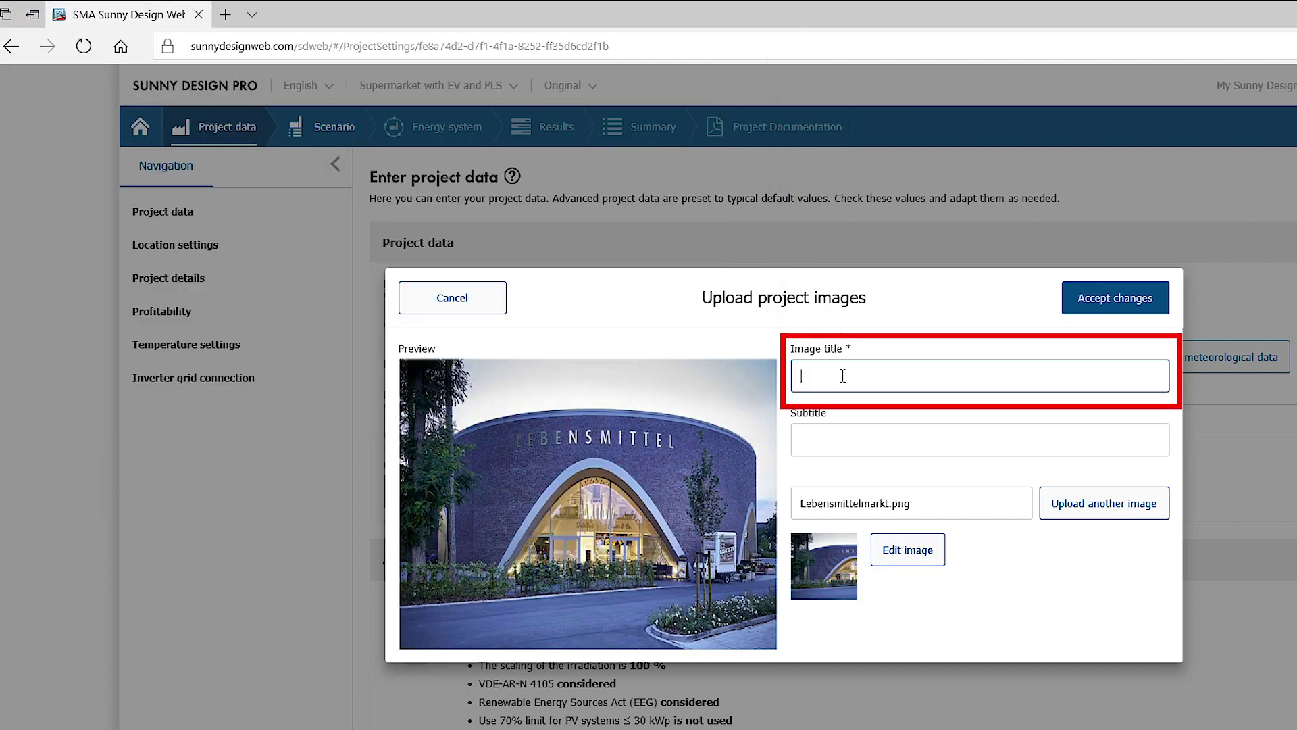
text(image)
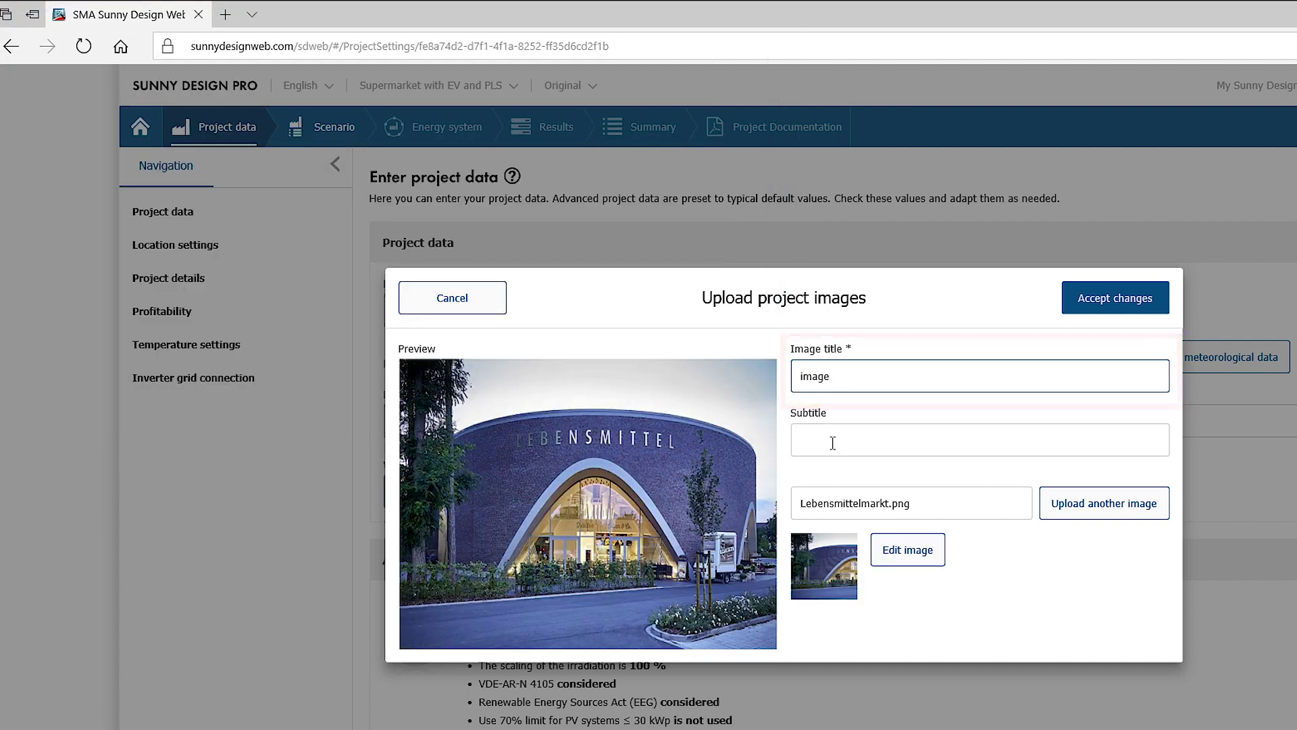
click(1143, 312)
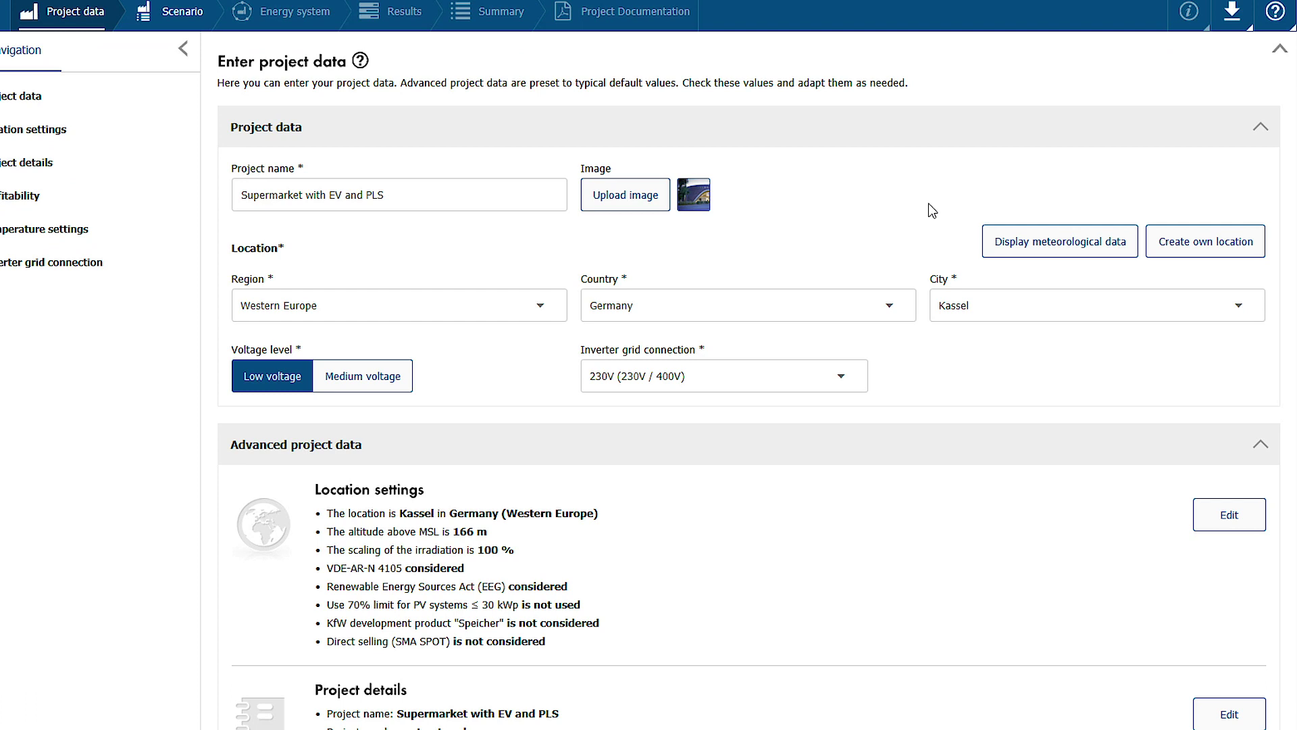
Change the annual inflation rate in the profitability settings from 3.00 % to 1.5 %
scroll(929, 208, down, 9)
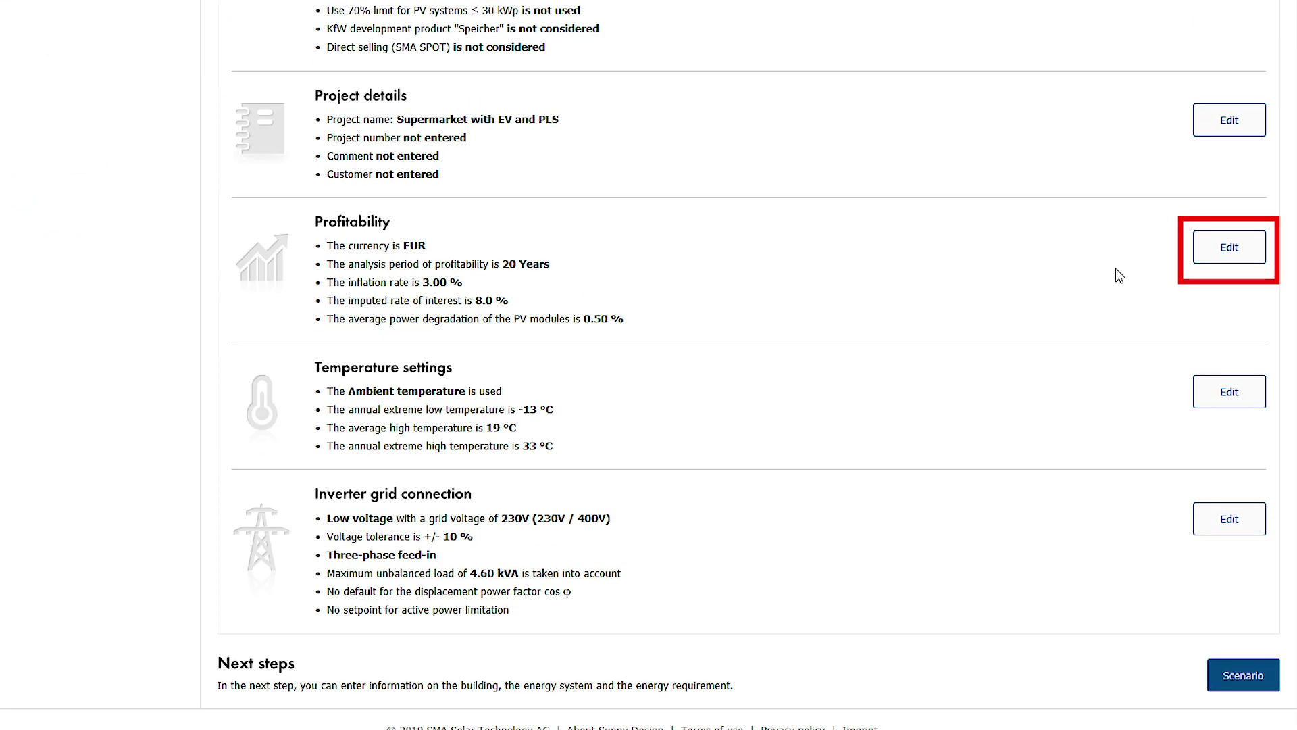
click(1217, 263)
double_click(473, 400)
text(1)
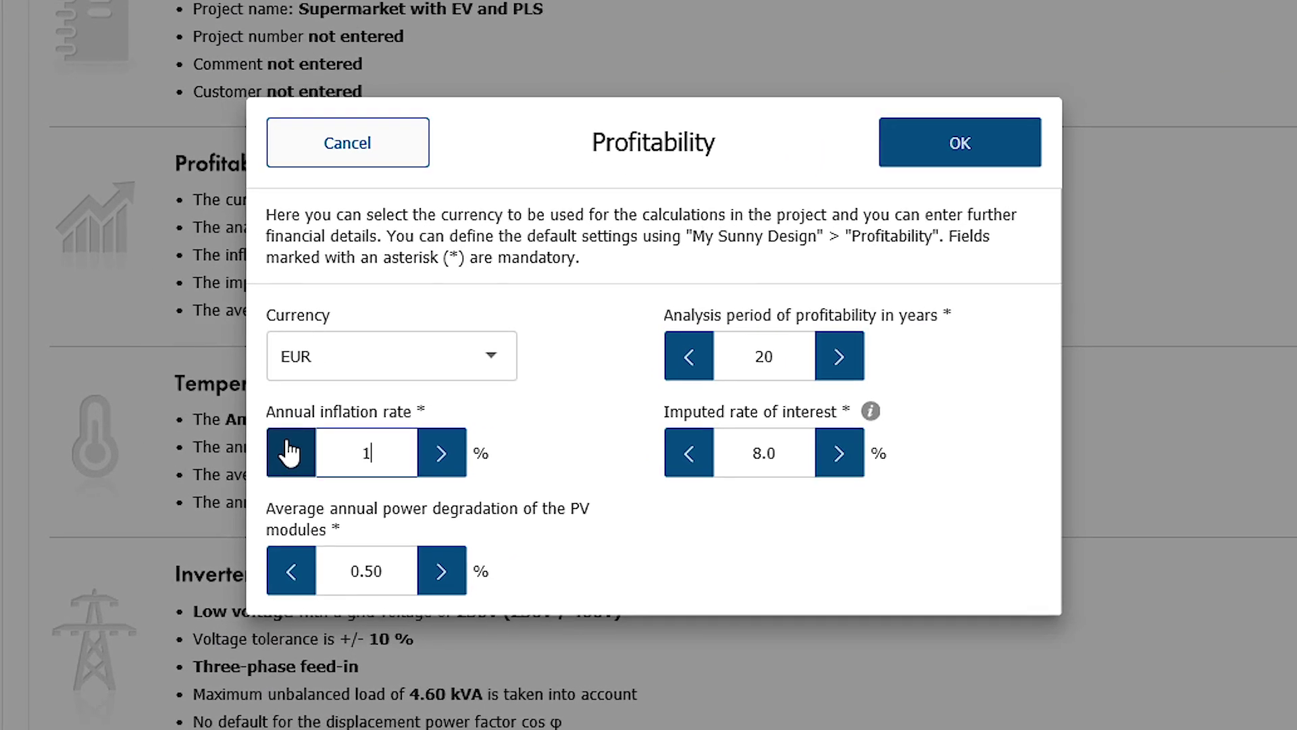
text(.5)
click(602, 452)
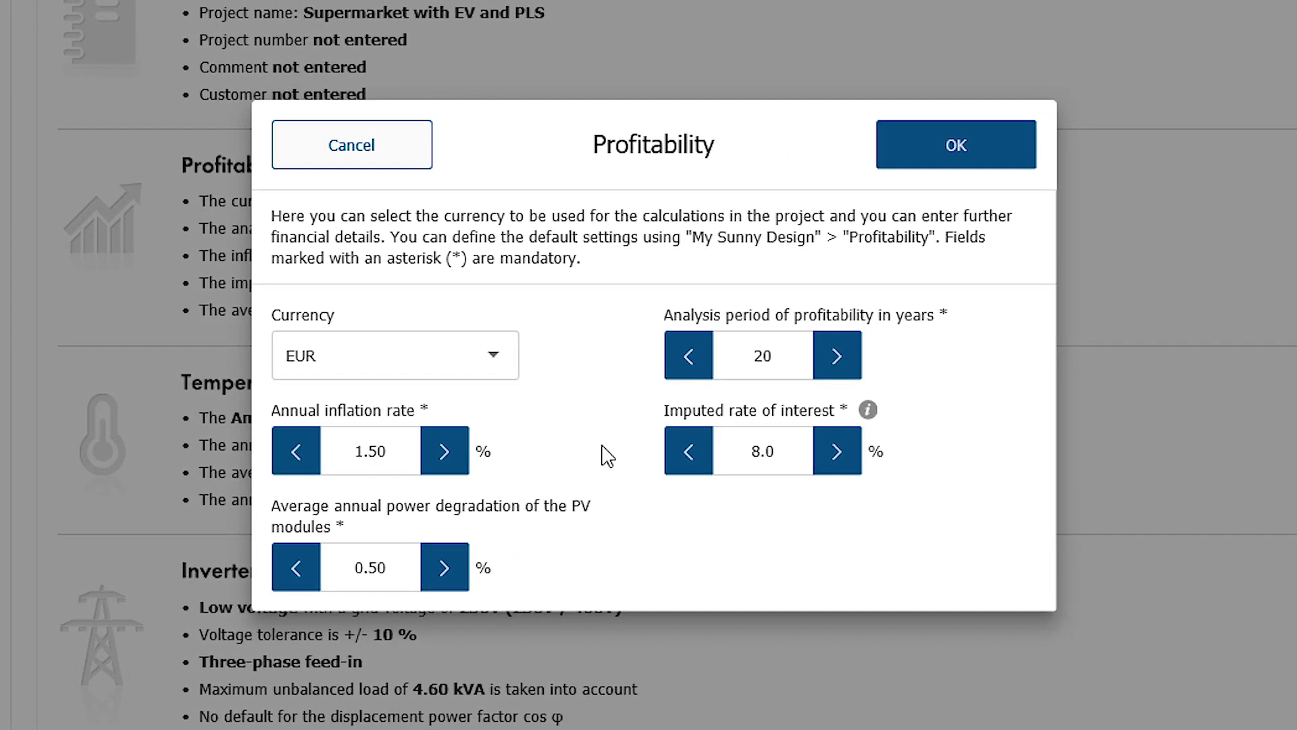
click(898, 166)
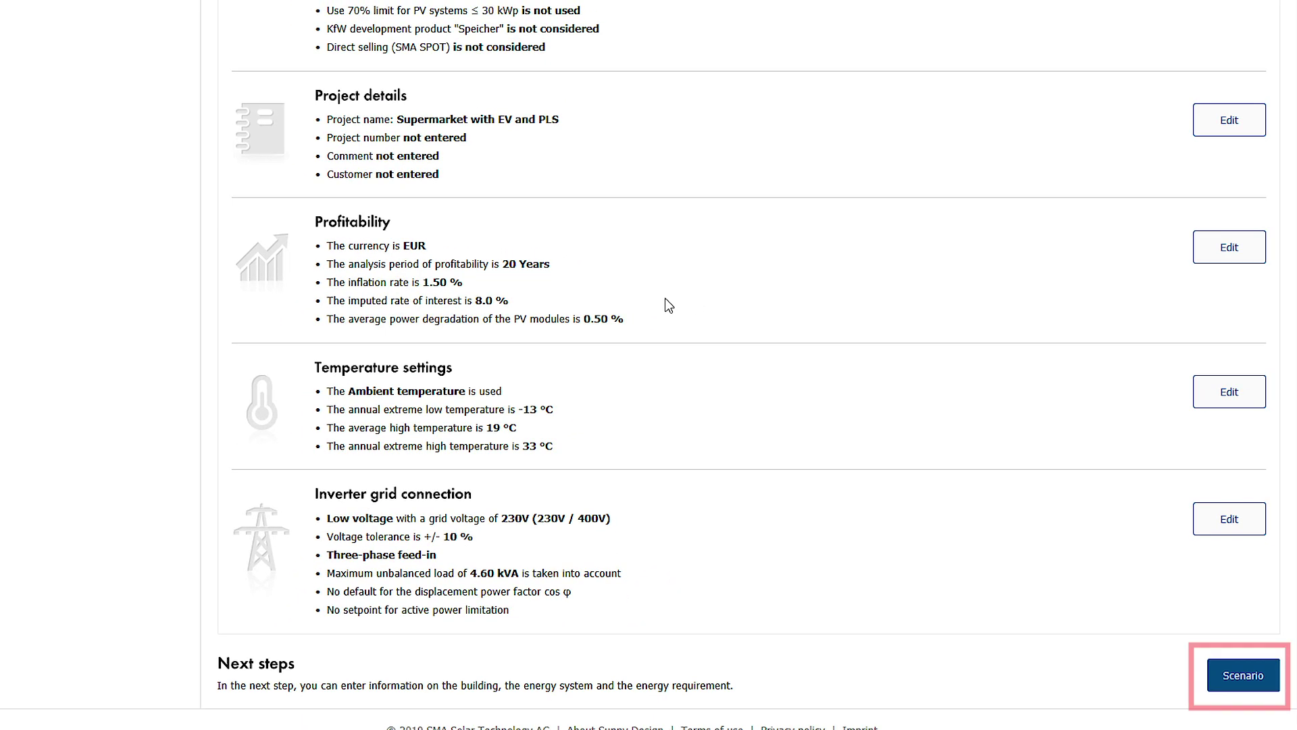
Move on to the scenario and set the building type to Grocery store
click(1227, 674)
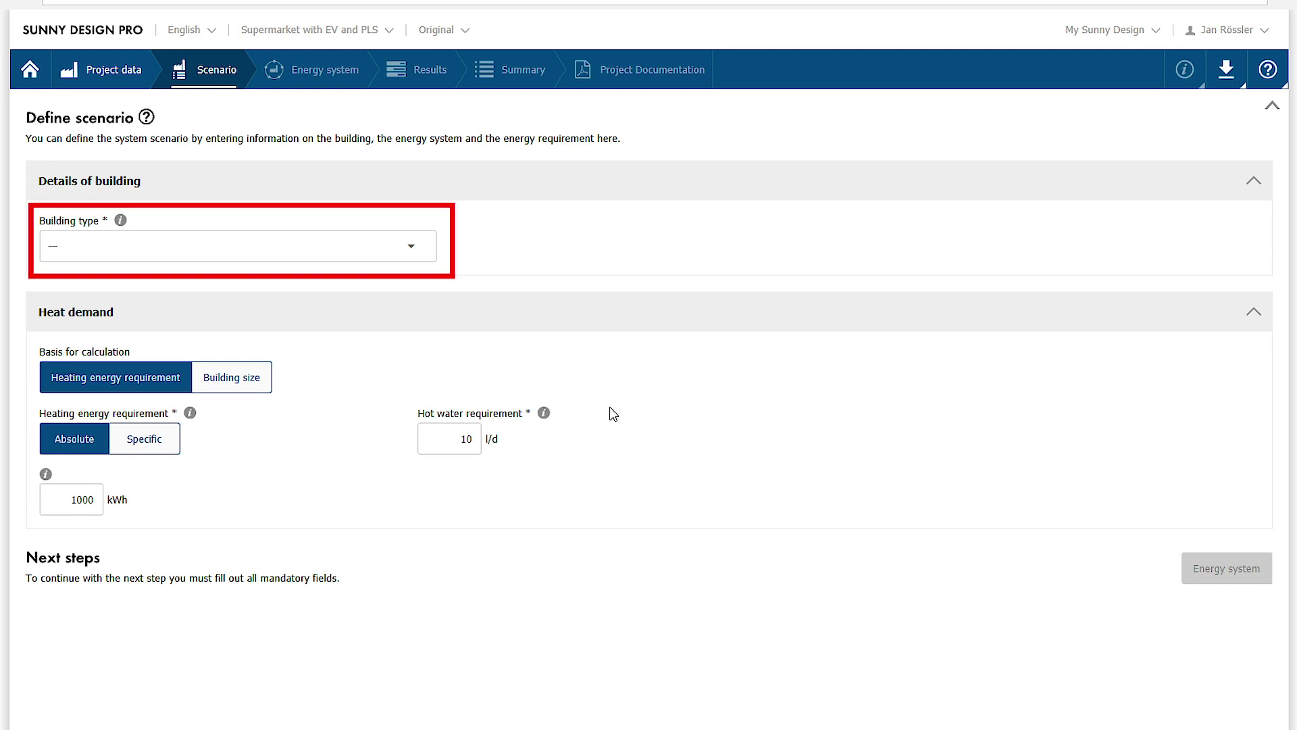
click(415, 252)
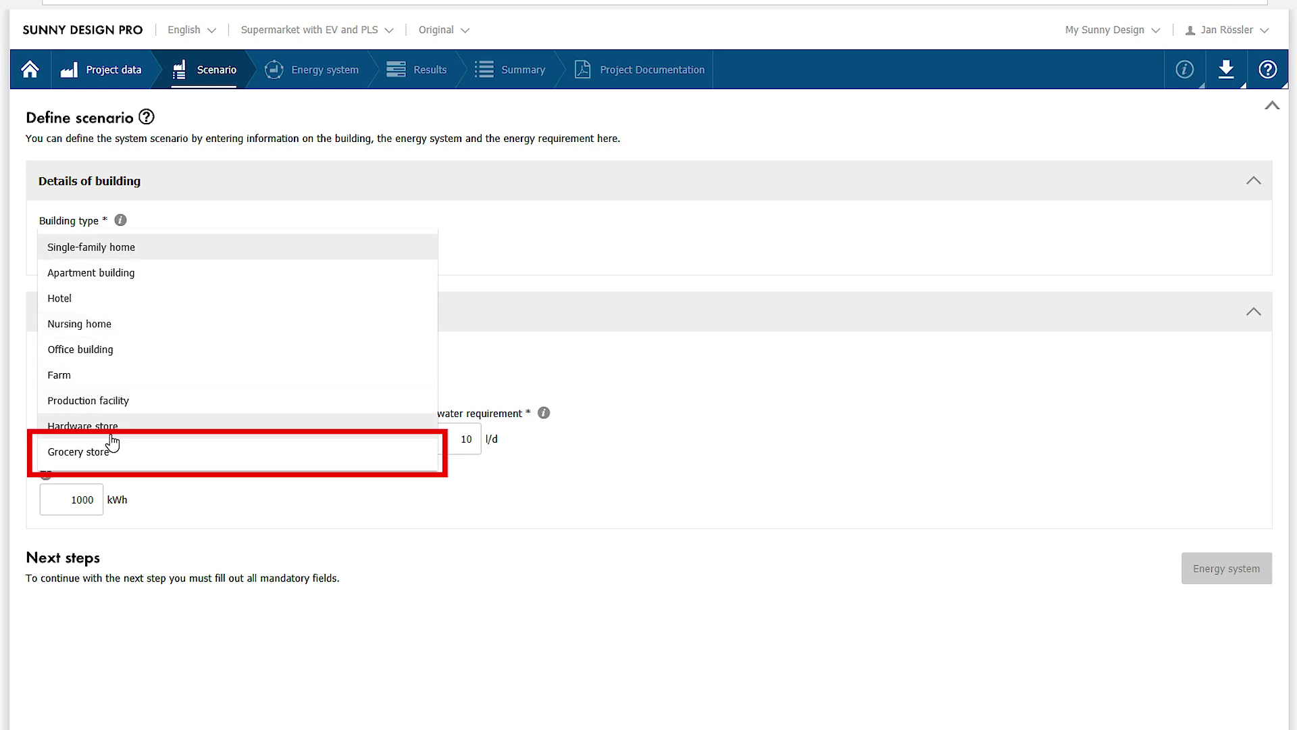
click(87, 451)
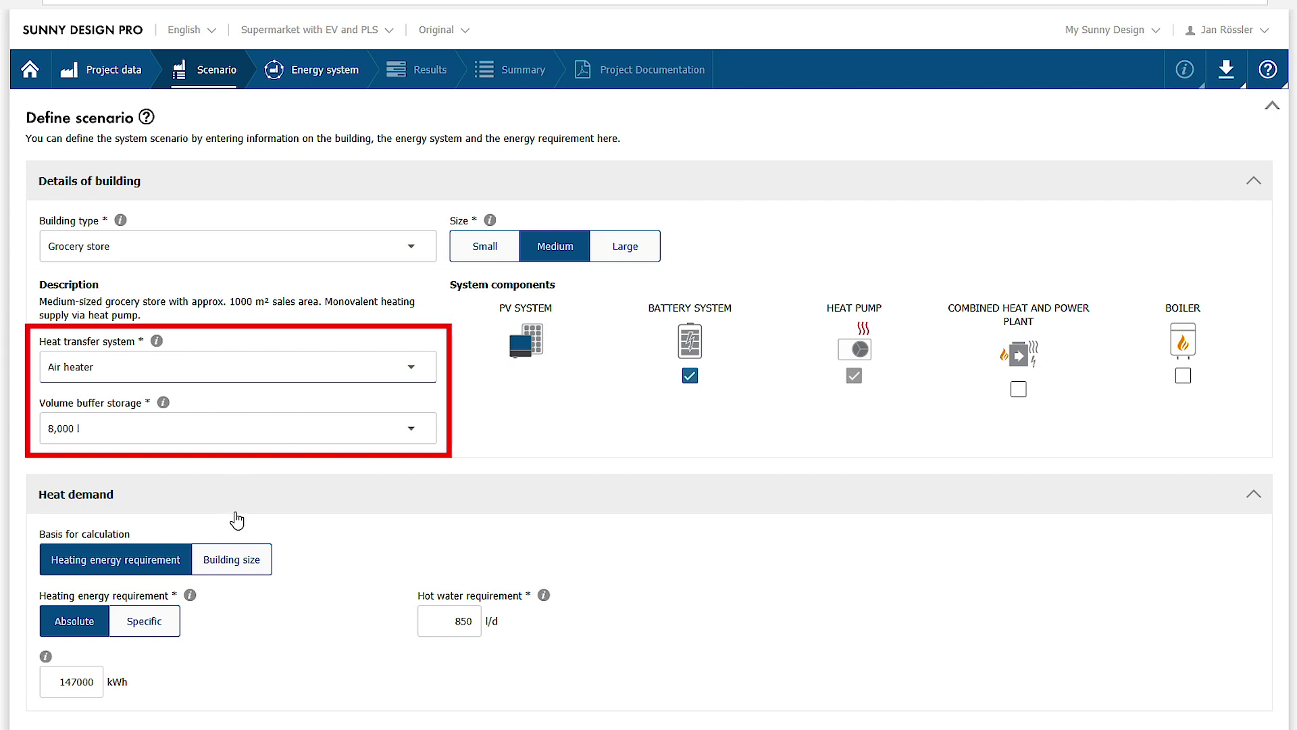
Set Convector / radiator heat transfer, a 2,000 l buffer storage and 1000 l/d hot water
click(412, 369)
click(169, 342)
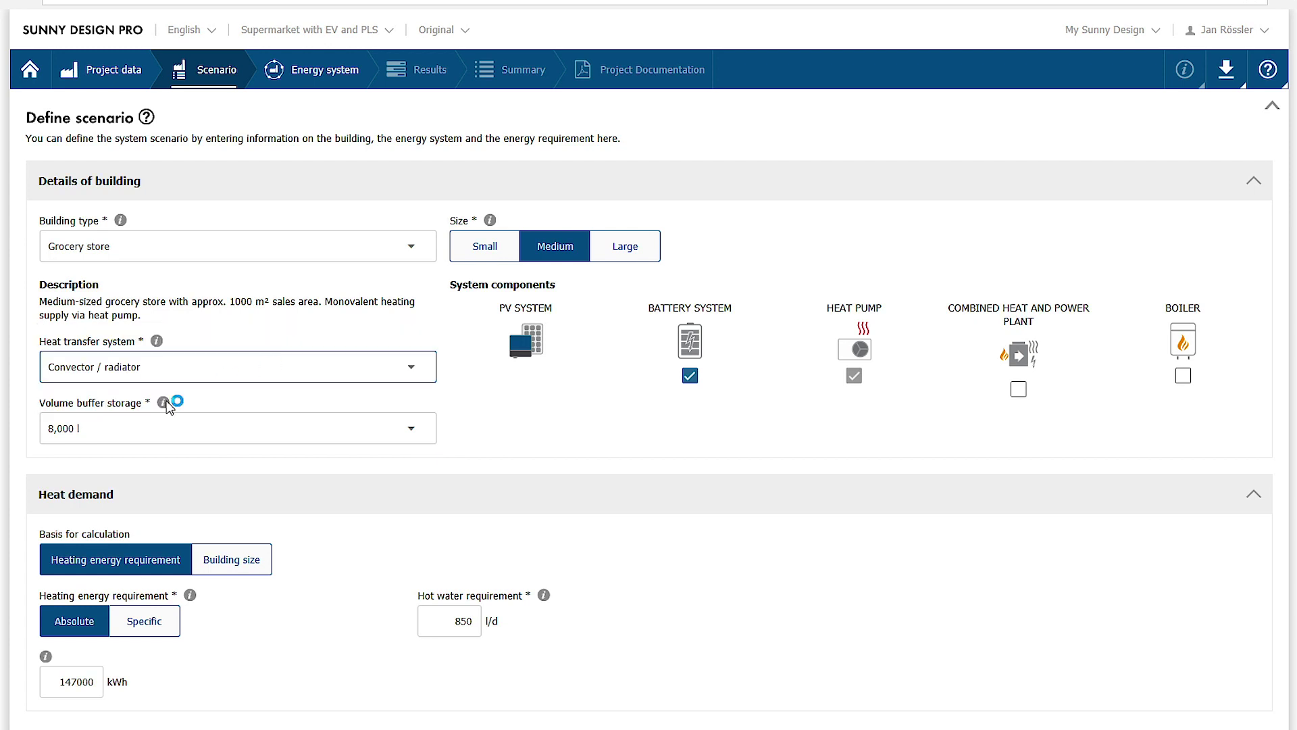
click(152, 427)
scroll(87, 315, up, 1)
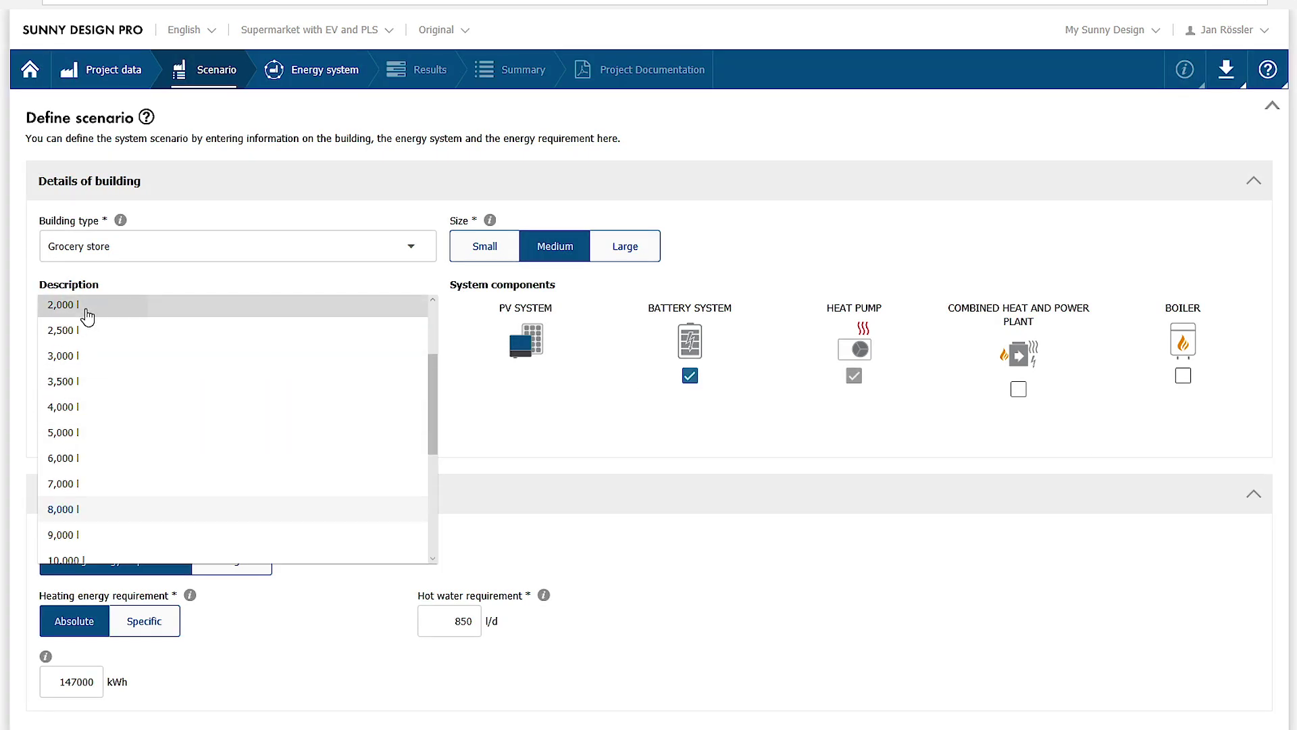
click(86, 305)
double_click(464, 643)
text(1000)
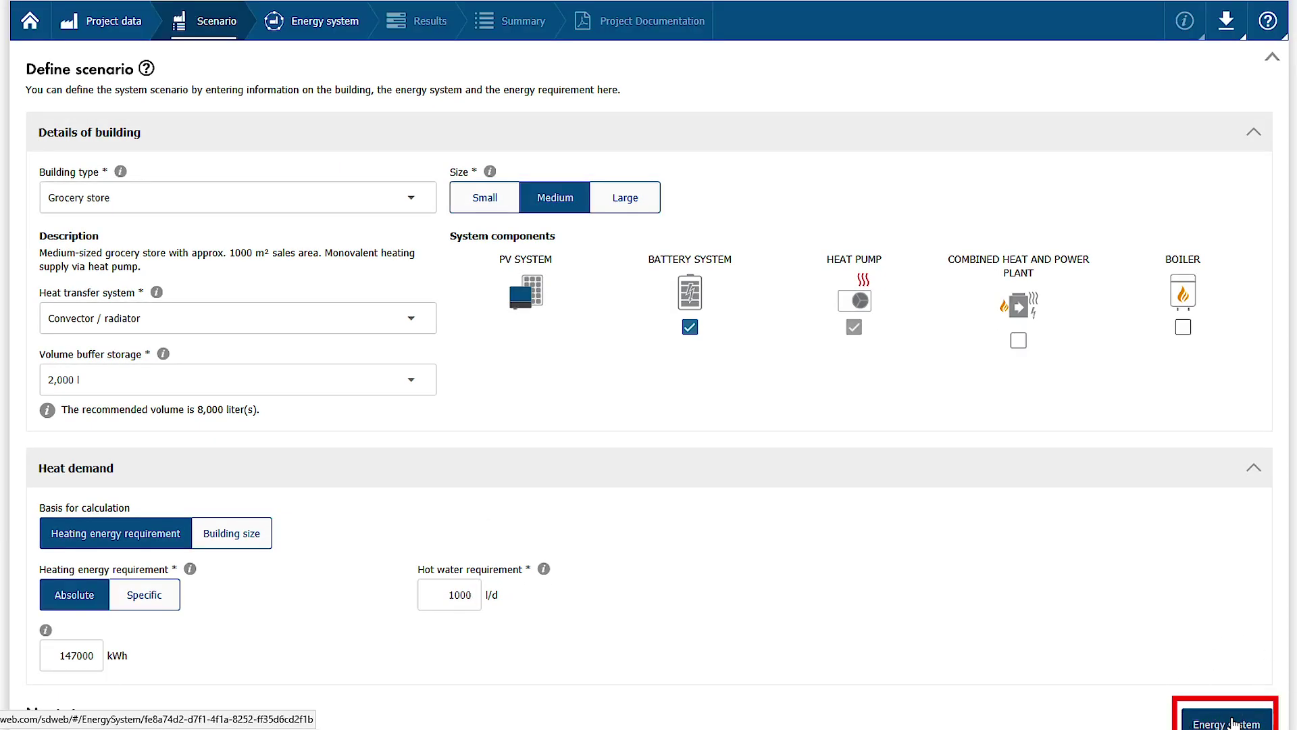
click(1231, 723)
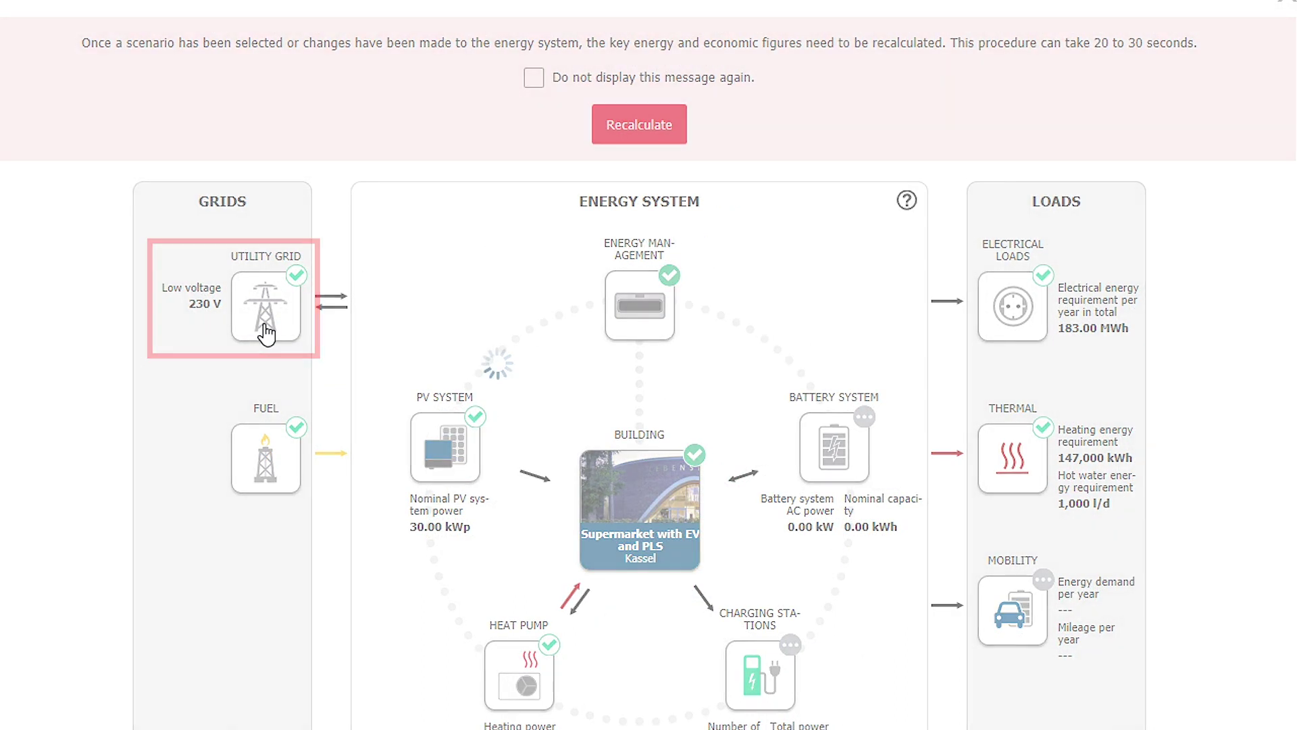
click(266, 331)
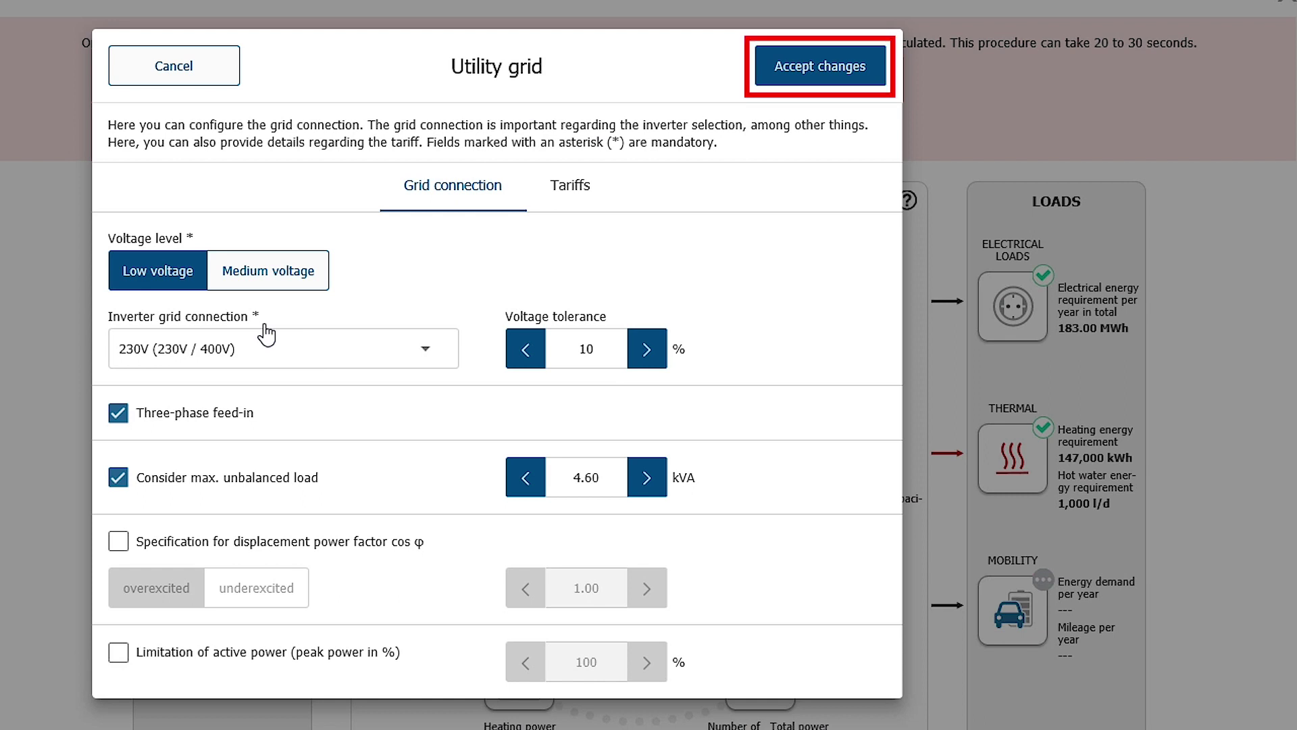
click(820, 80)
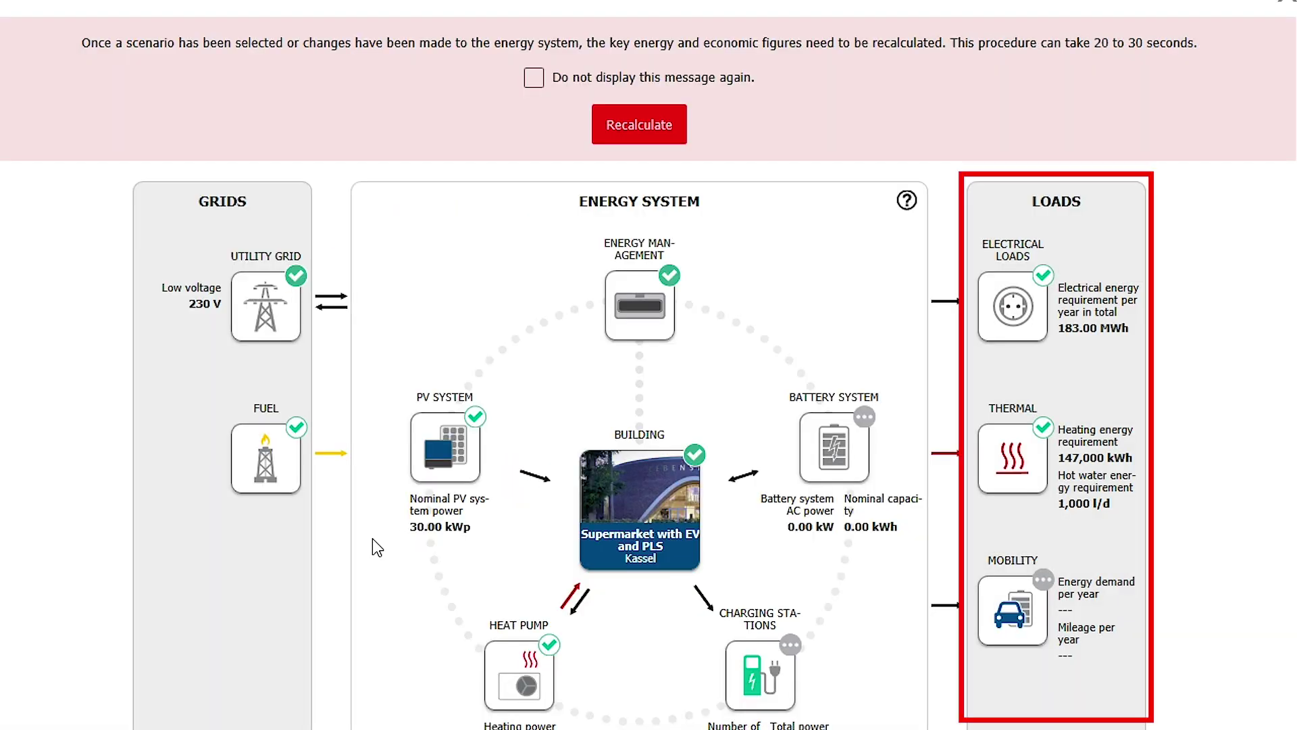
Review the Grocery store load profile (183,000 kWh/year) and grid electricity costs, then accept them
click(1070, 246)
click(1019, 297)
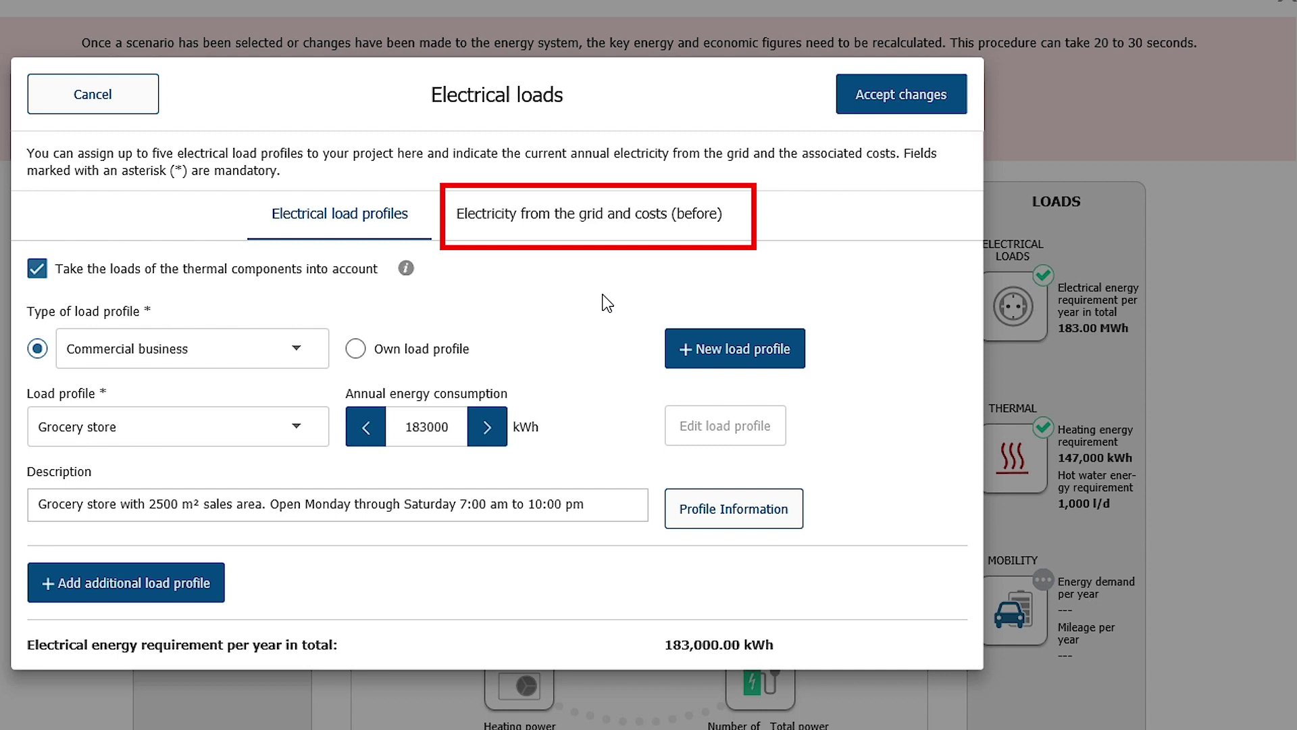
click(579, 229)
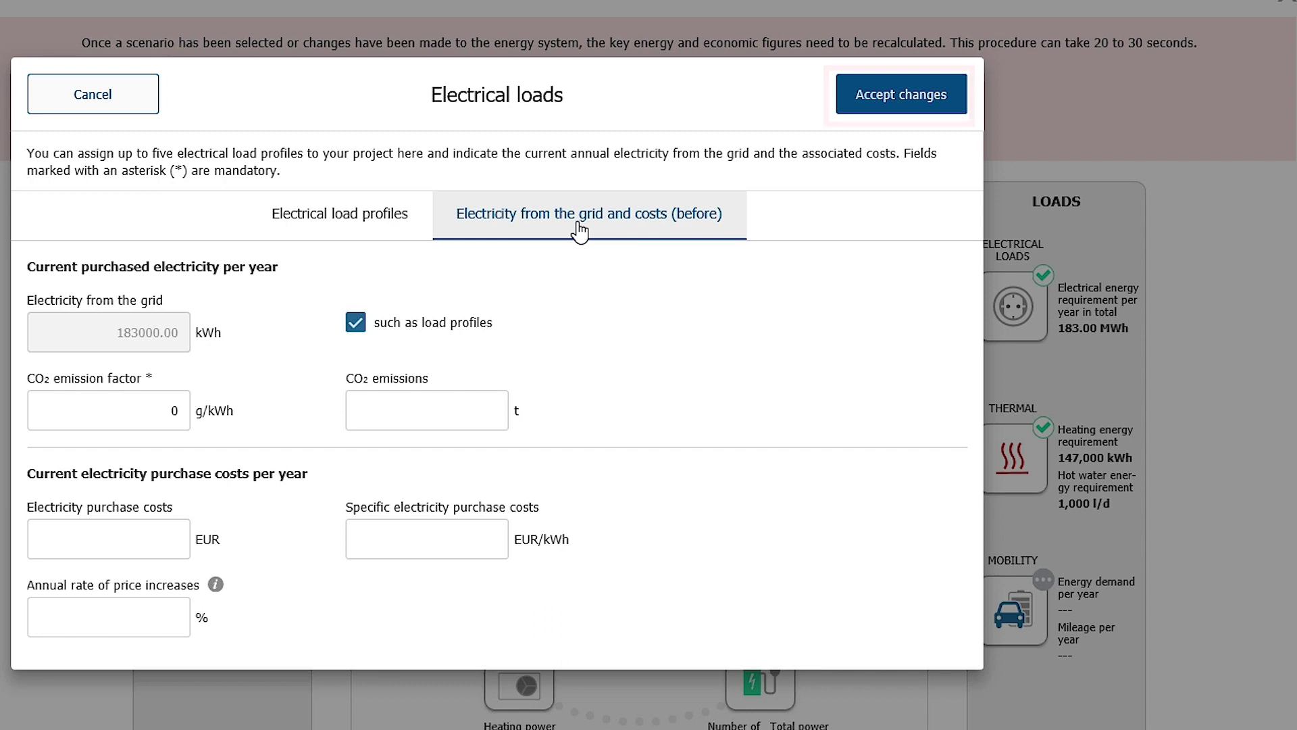
click(899, 104)
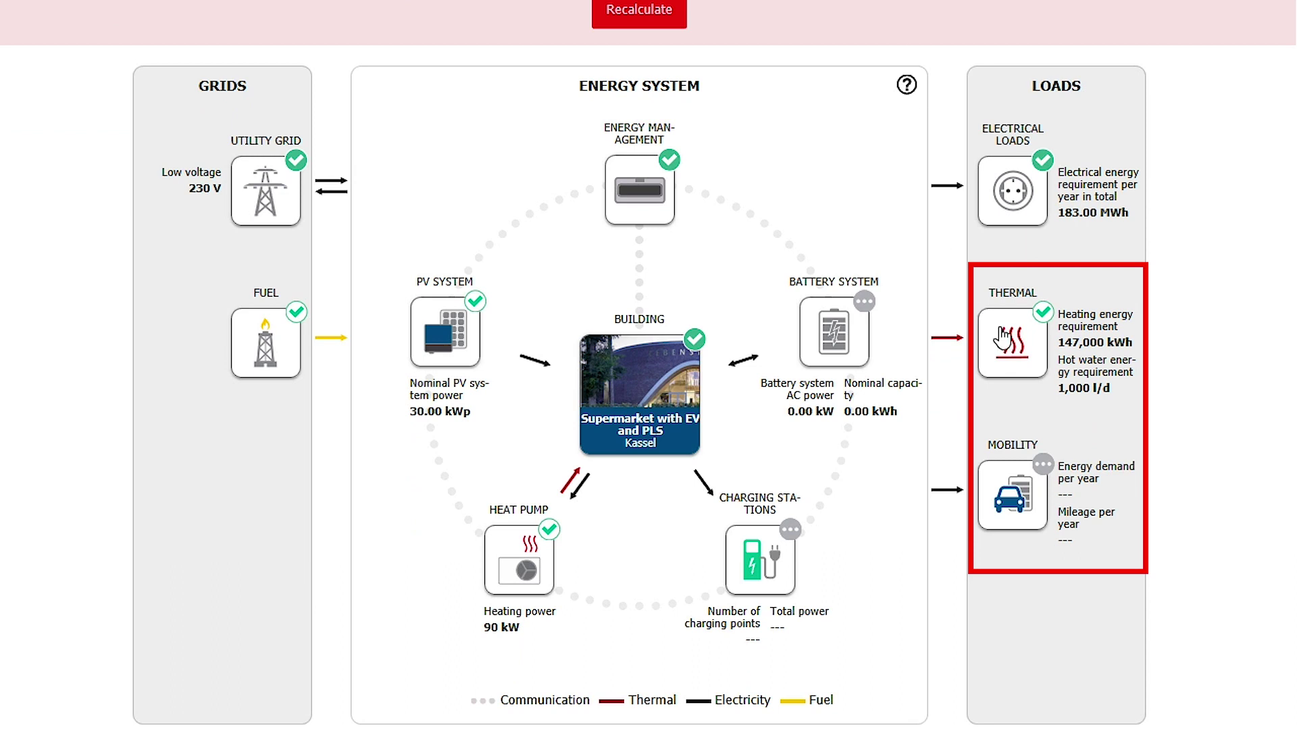
click(1014, 485)
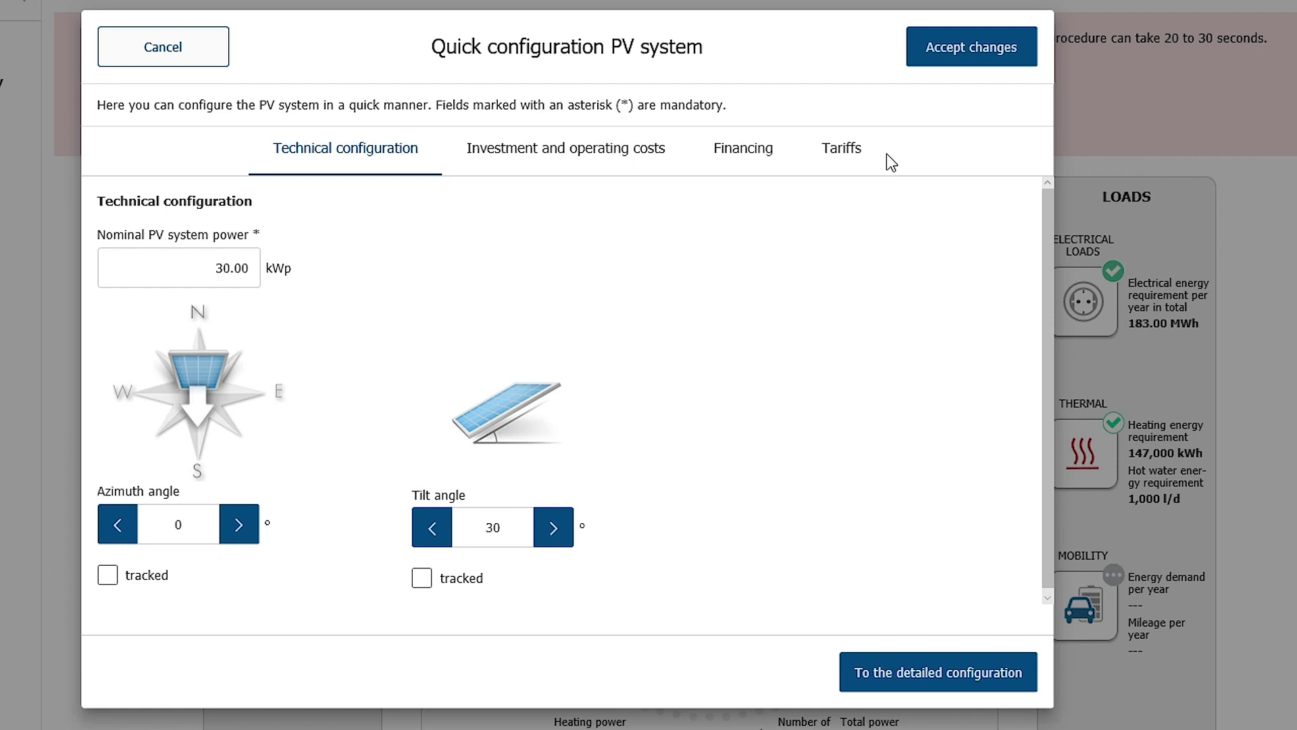
Review PV costs and financing, then select the EEG 2019 feed-in tariff and accept
click(589, 163)
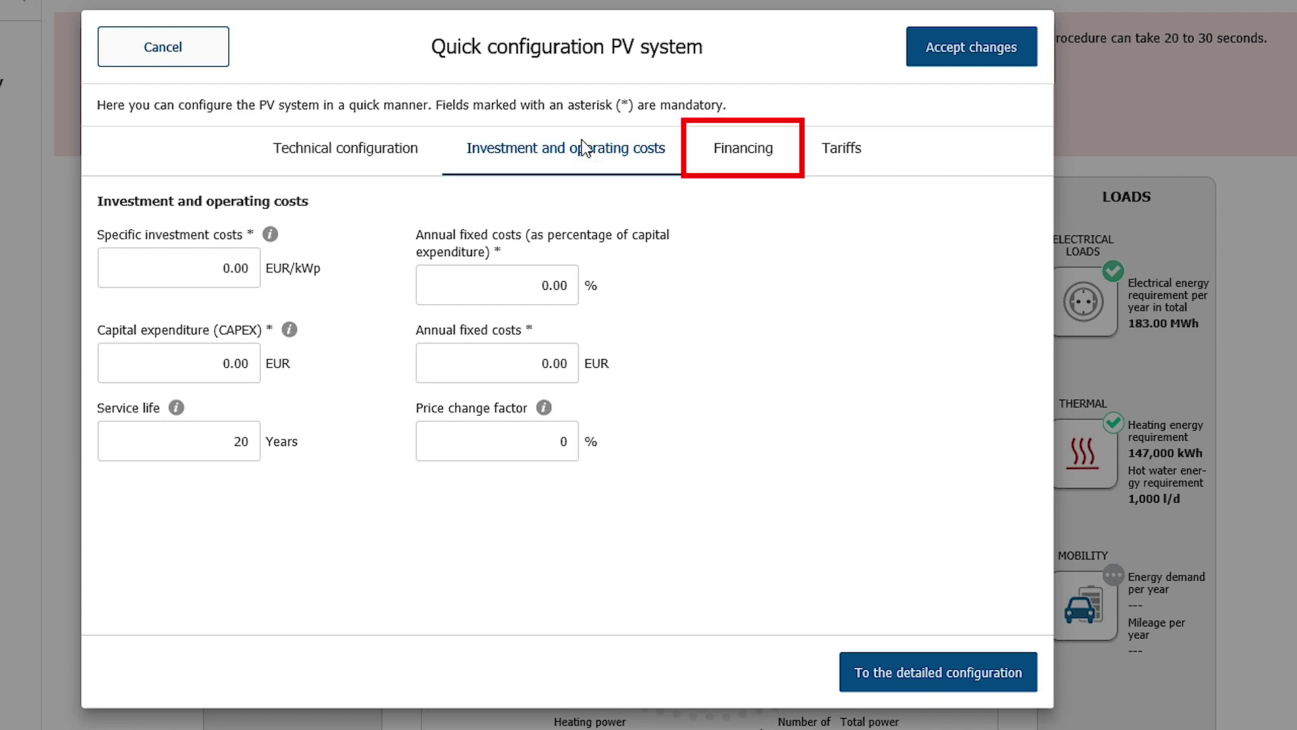
click(773, 160)
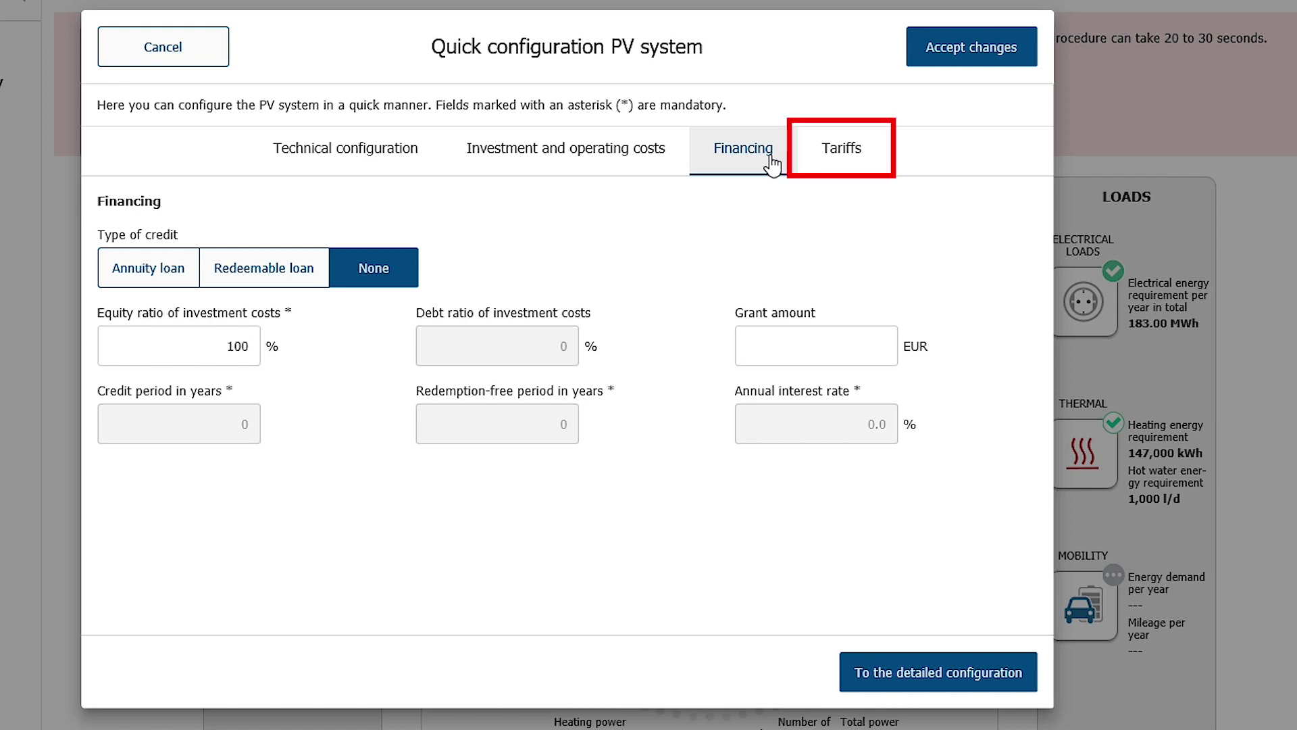
click(837, 154)
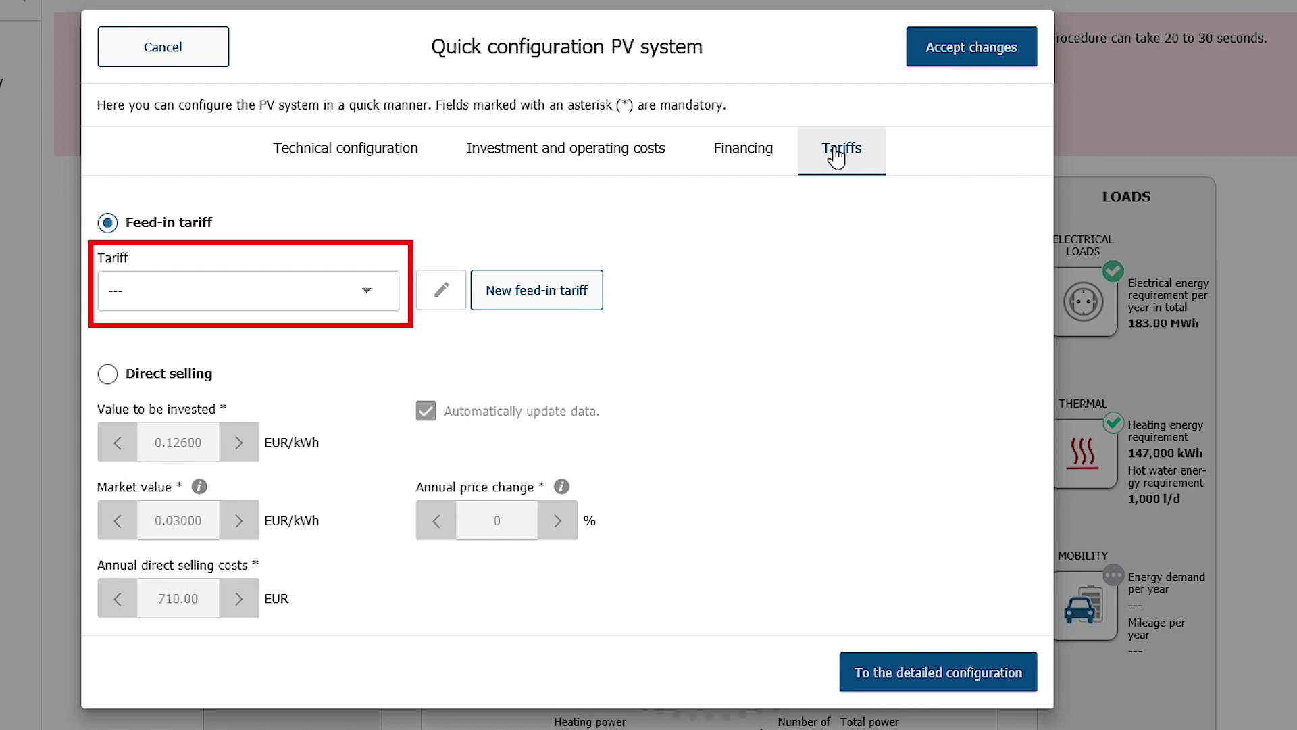
click(368, 292)
click(297, 326)
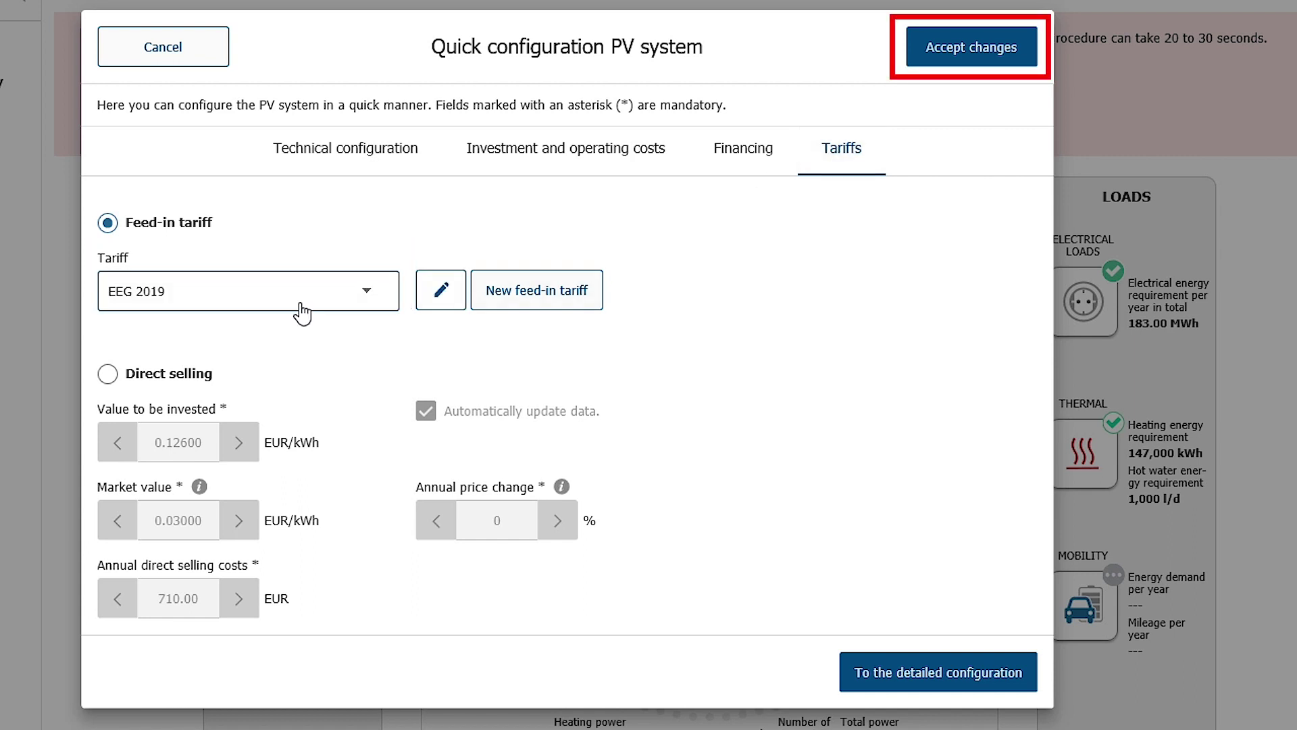
click(977, 51)
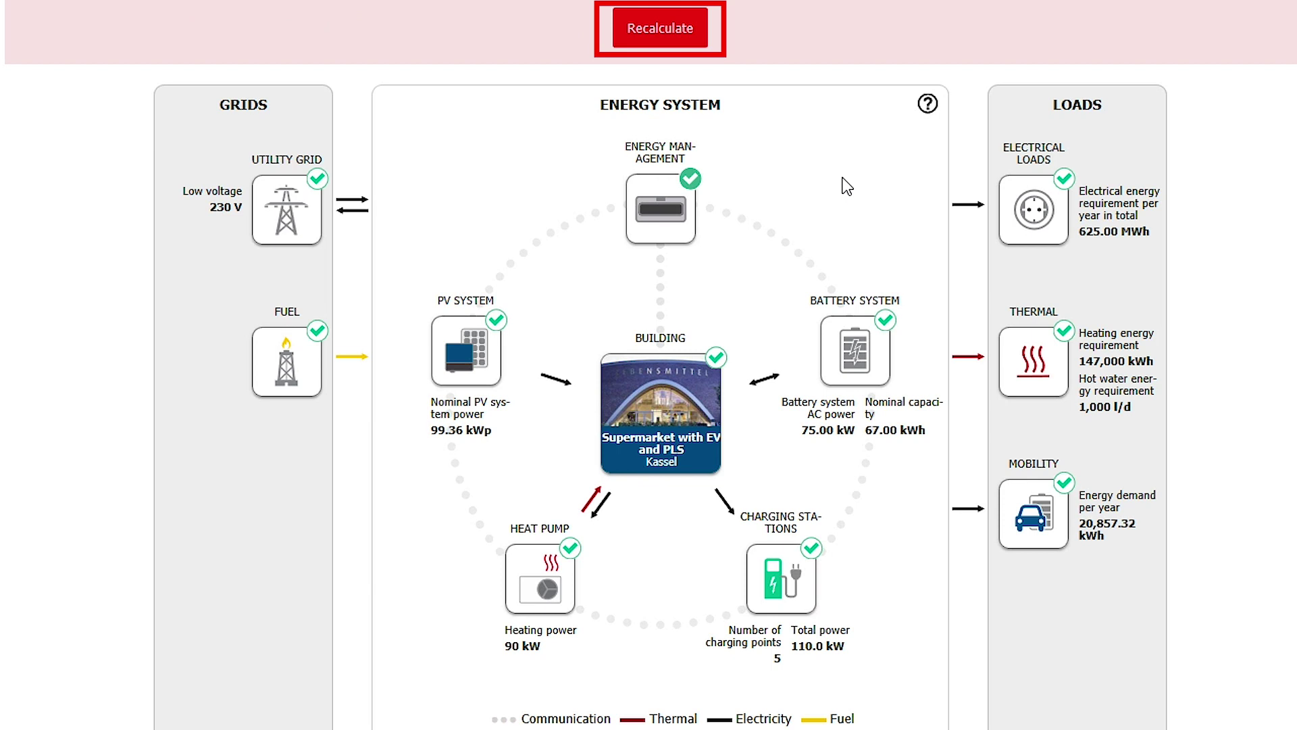
Recalculate the energy system, yielding 79,937.83 kWh of generated electrical energy
click(631, 32)
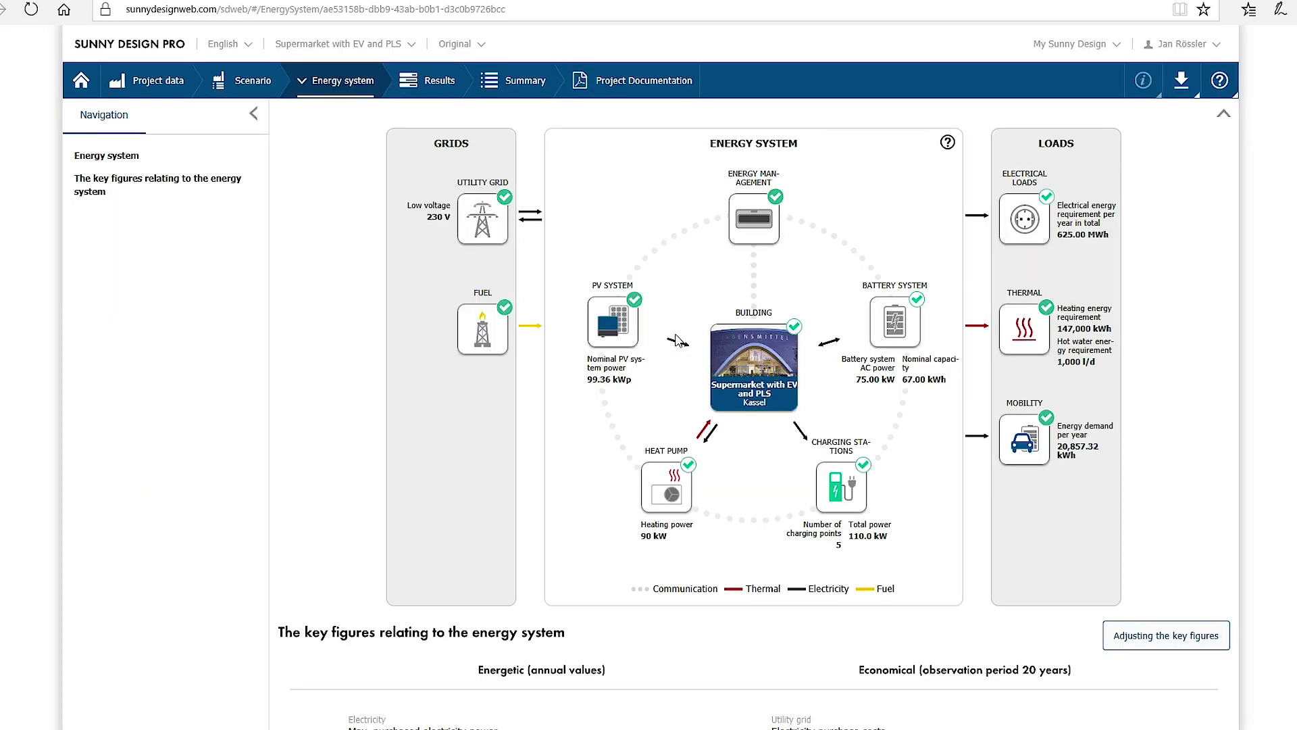
mouse_move(675, 342)
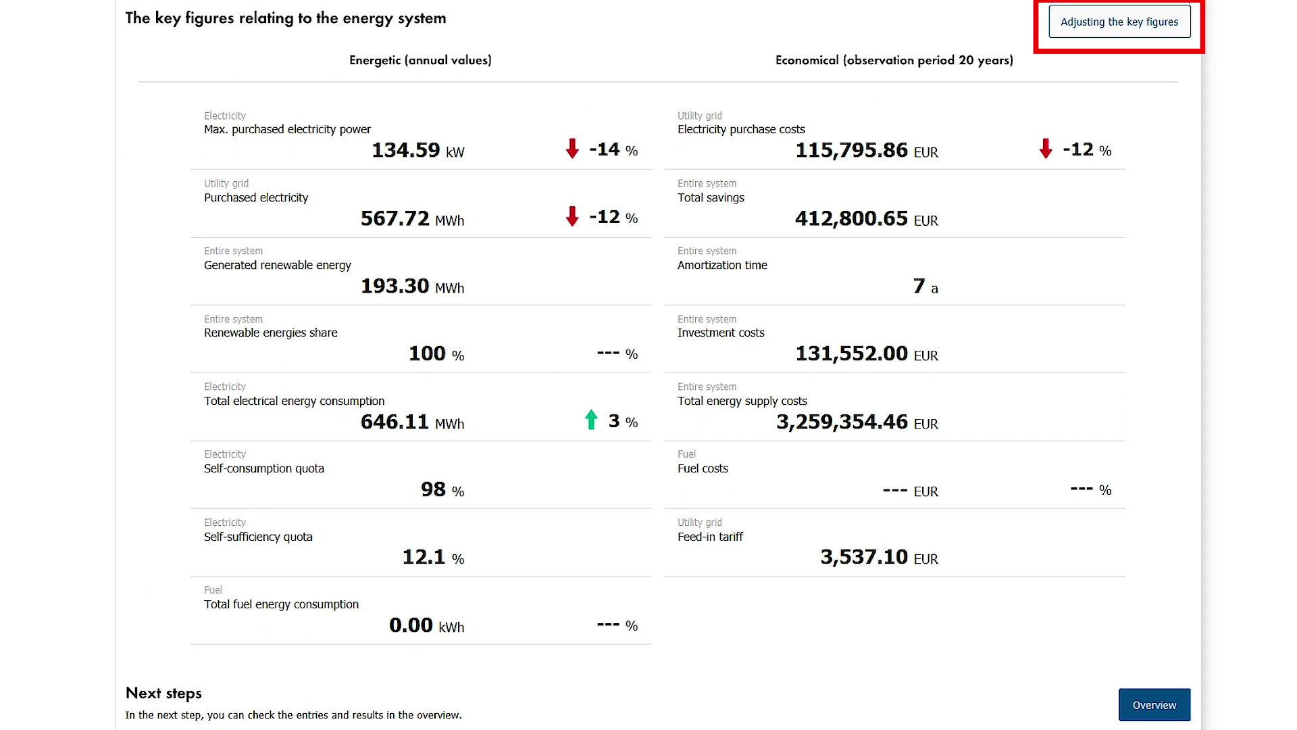
click(1075, 40)
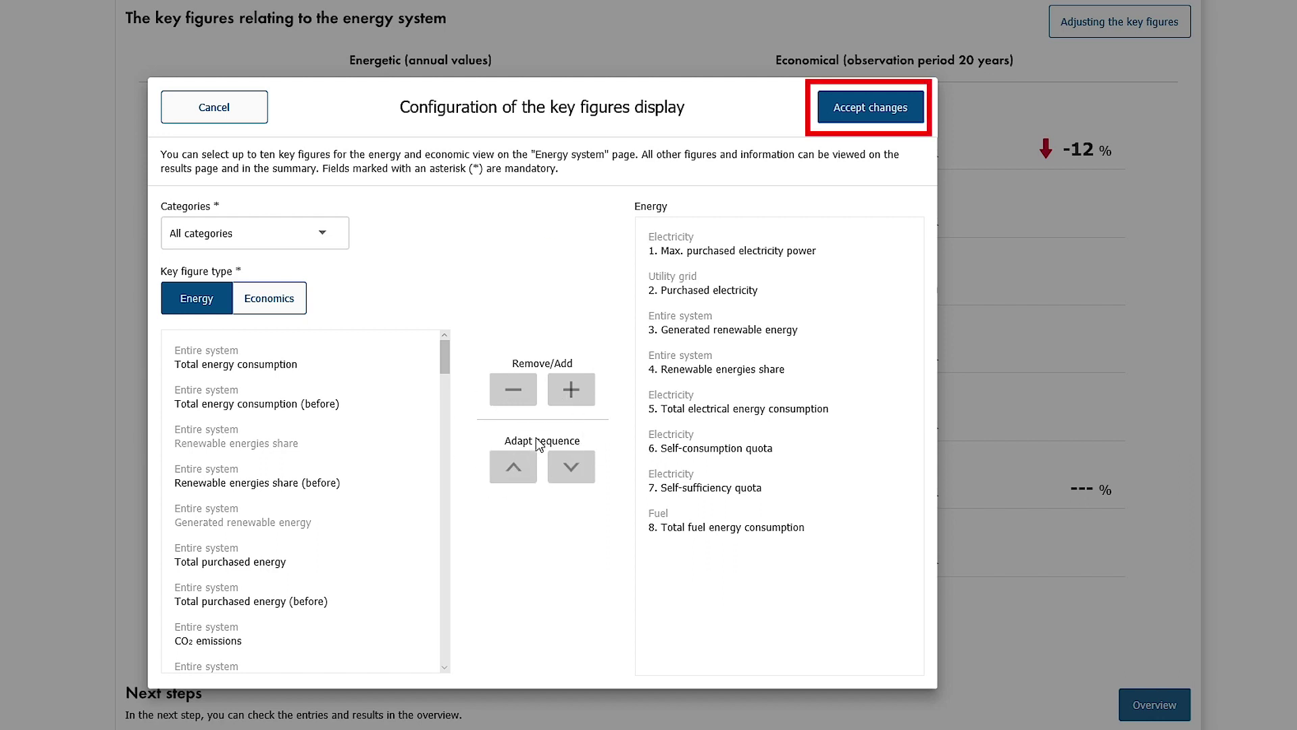
click(870, 108)
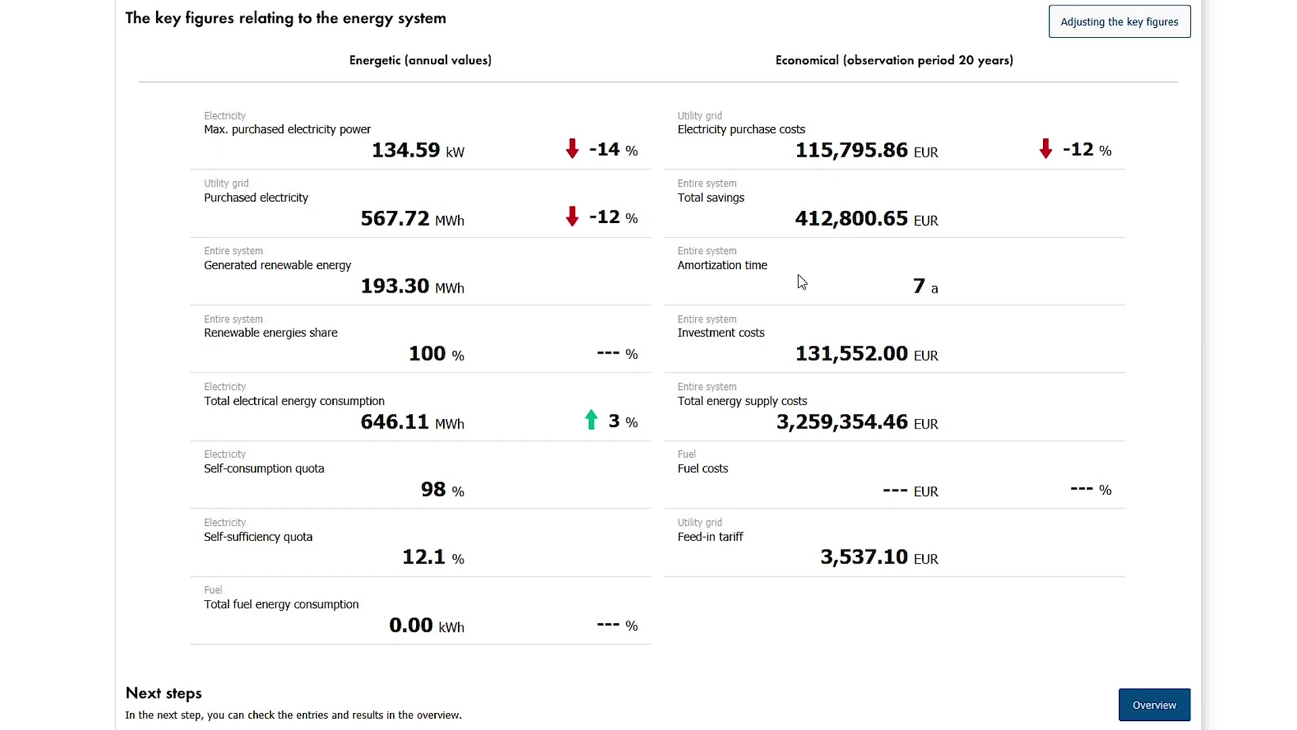
scroll(799, 280, up, 7)
scroll(799, 280, up, 2)
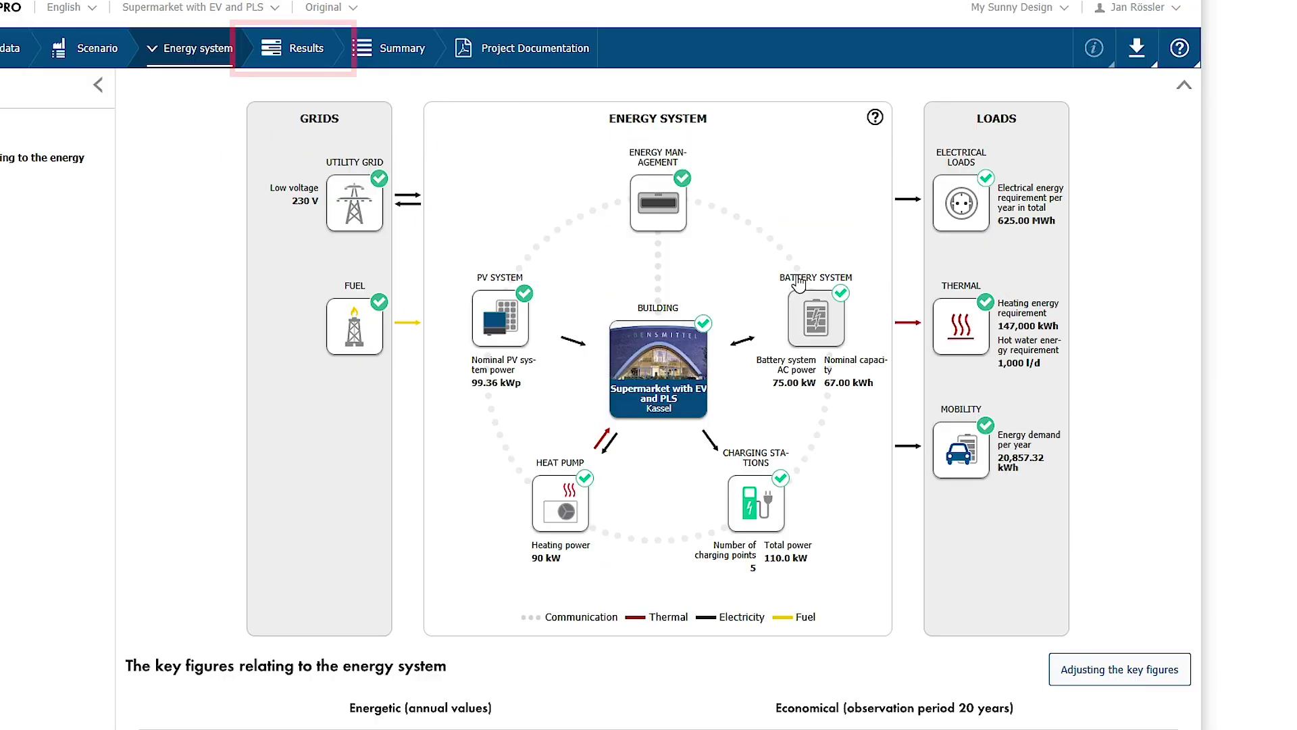
Open the Results overview and check the monthly total energy consumption chart
click(306, 51)
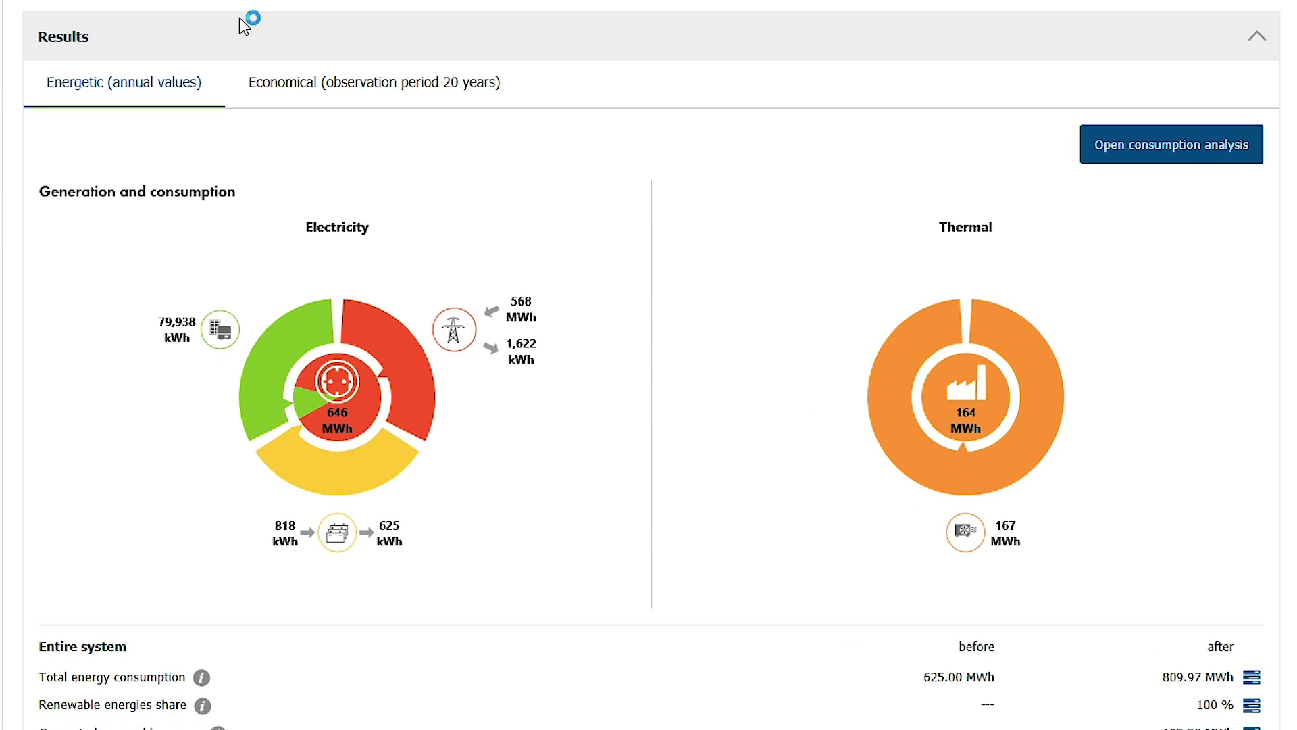
scroll(683, 108, down, 10)
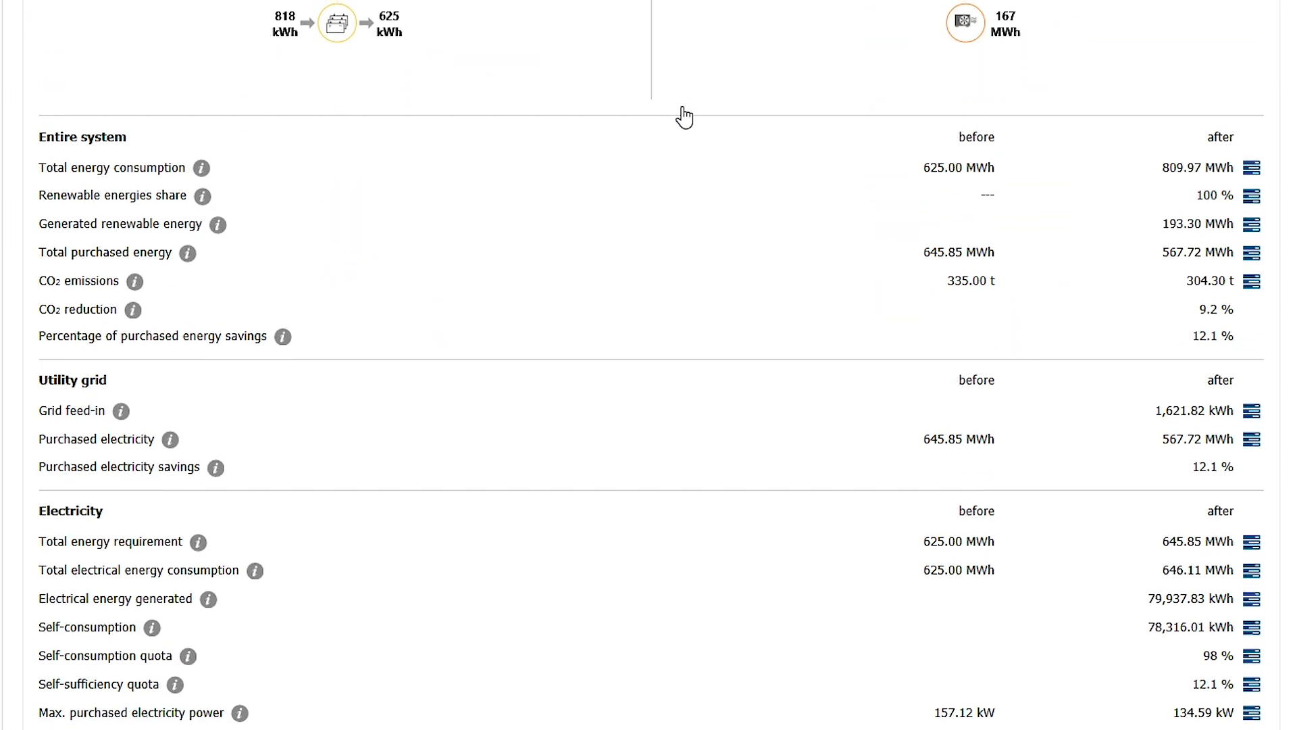
scroll(686, 142, up, 2)
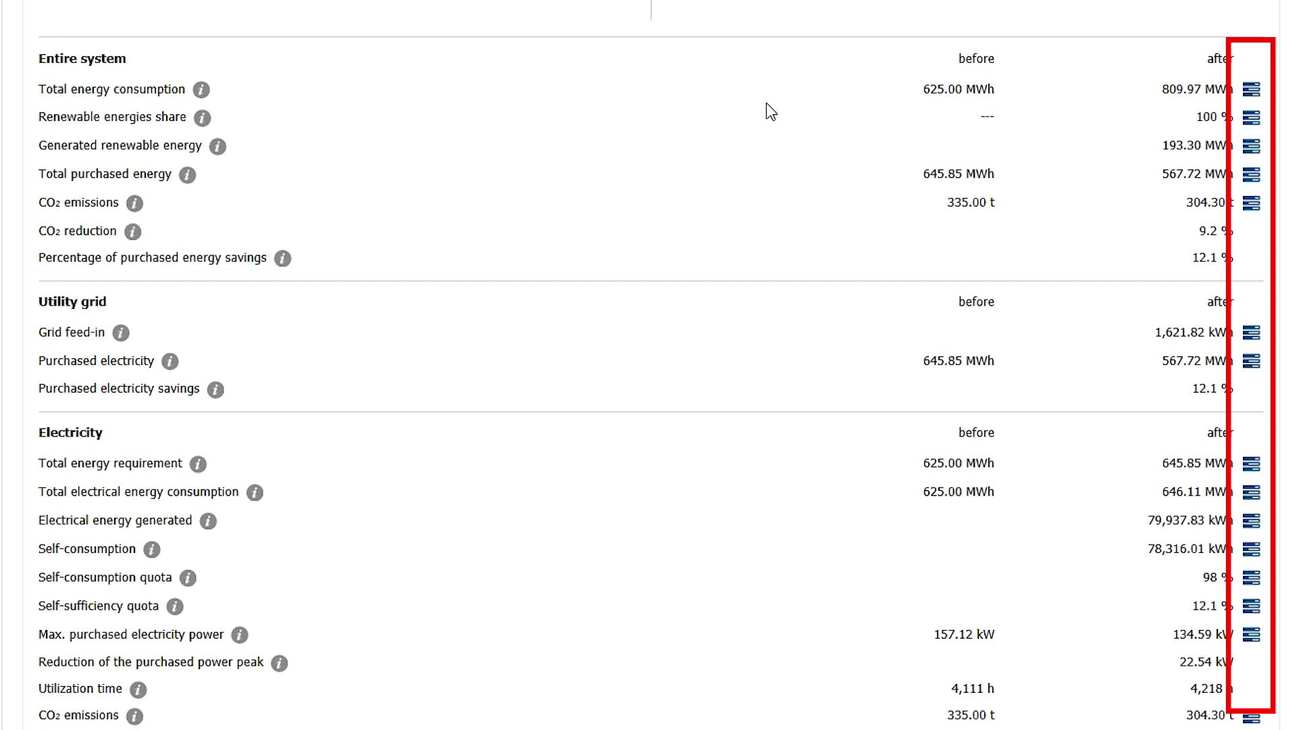
click(1251, 92)
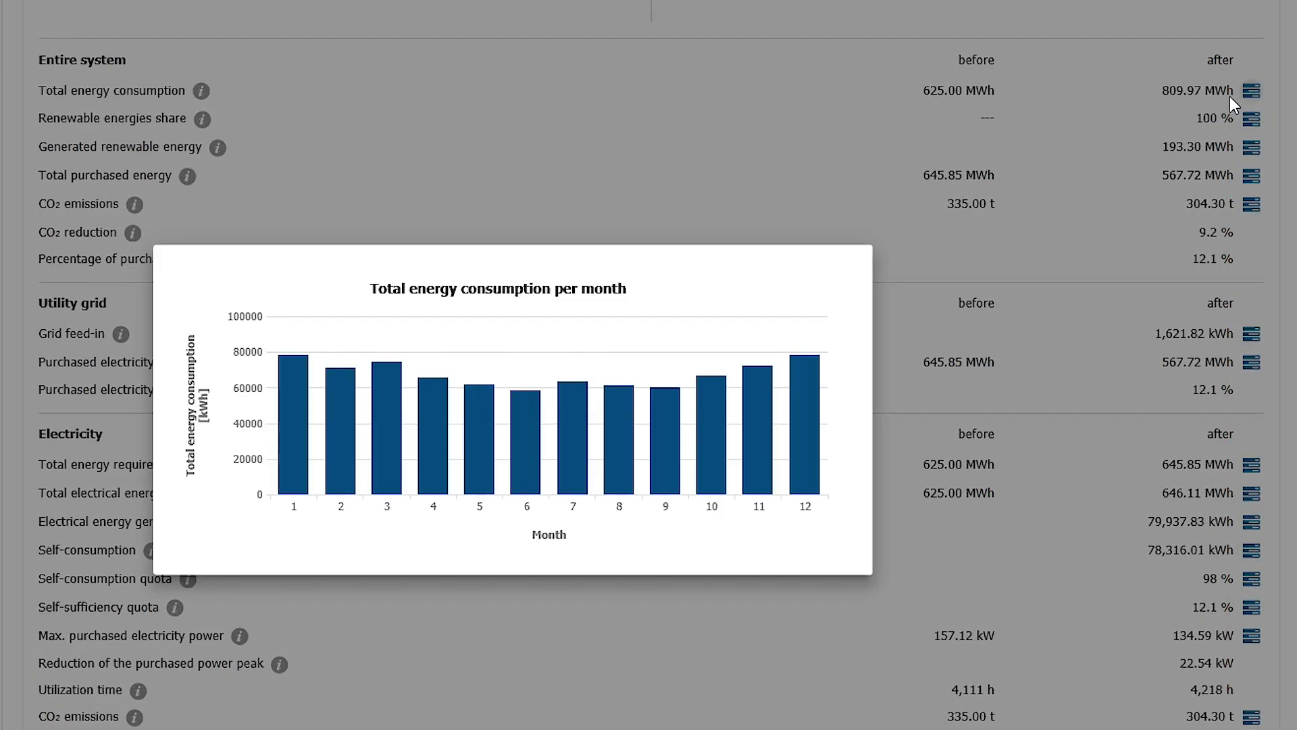
click(991, 240)
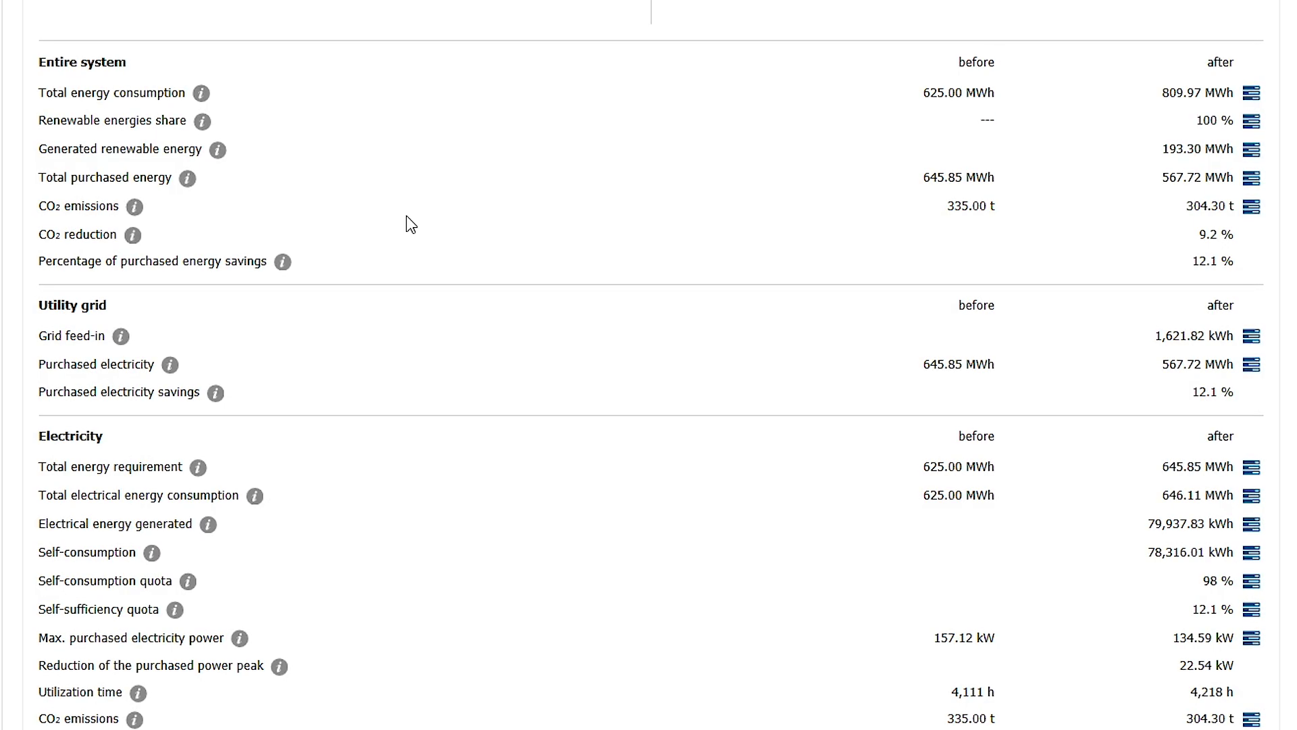
scroll(411, 225, up, 10)
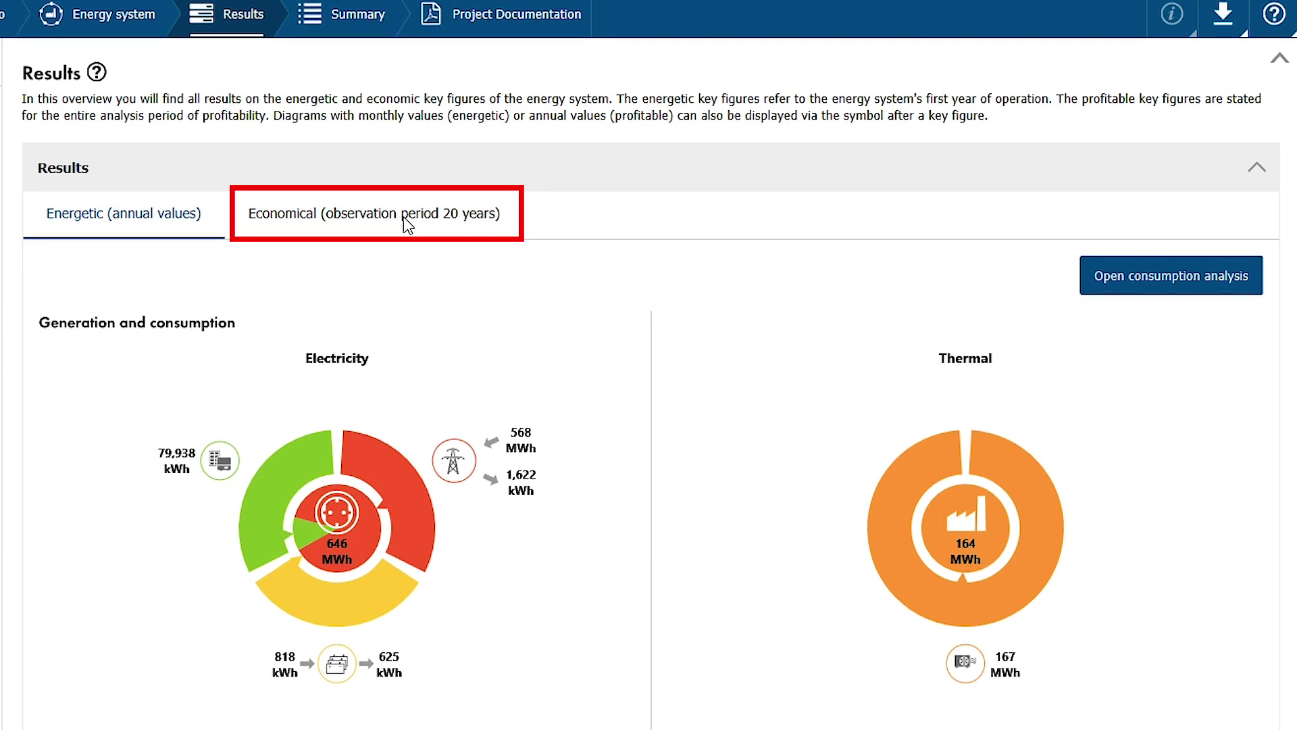
Switch to the 20-year economical results and check the yearly total energy supply costs chart
click(405, 217)
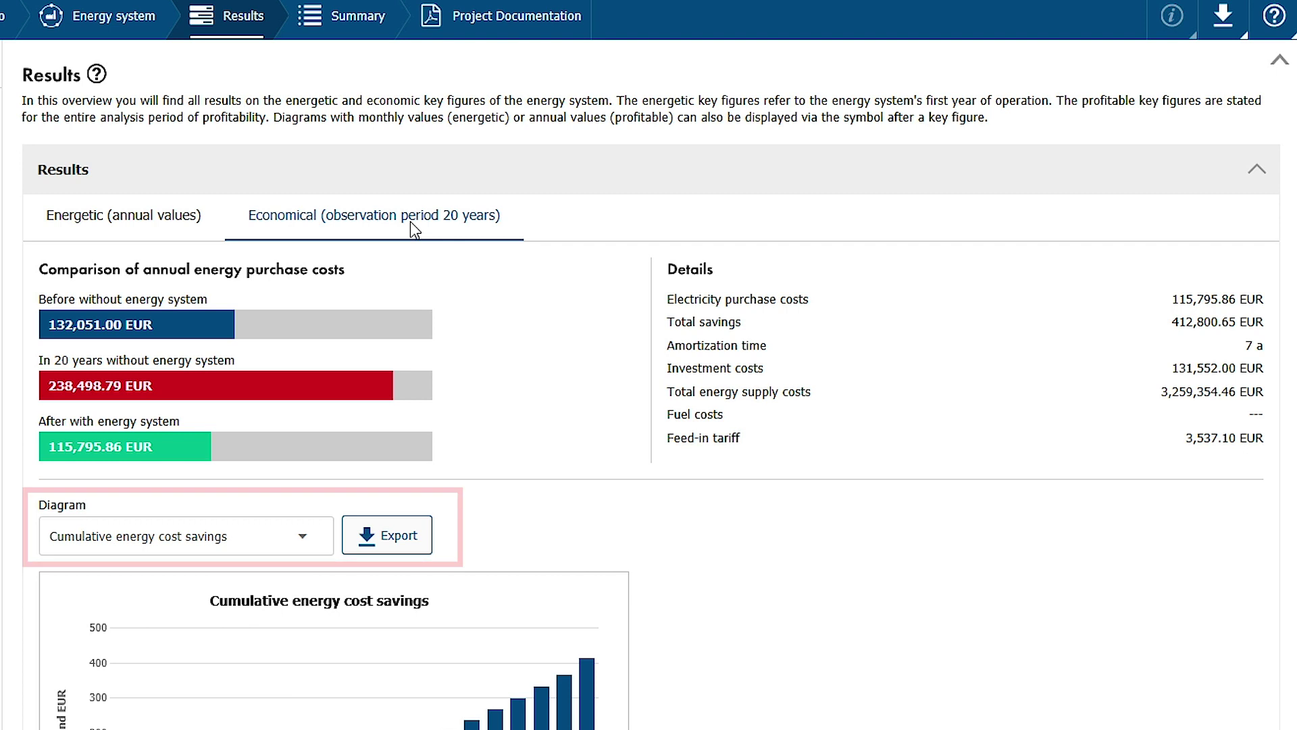
scroll(611, 246, down, 10)
scroll(607, 250, down, 4)
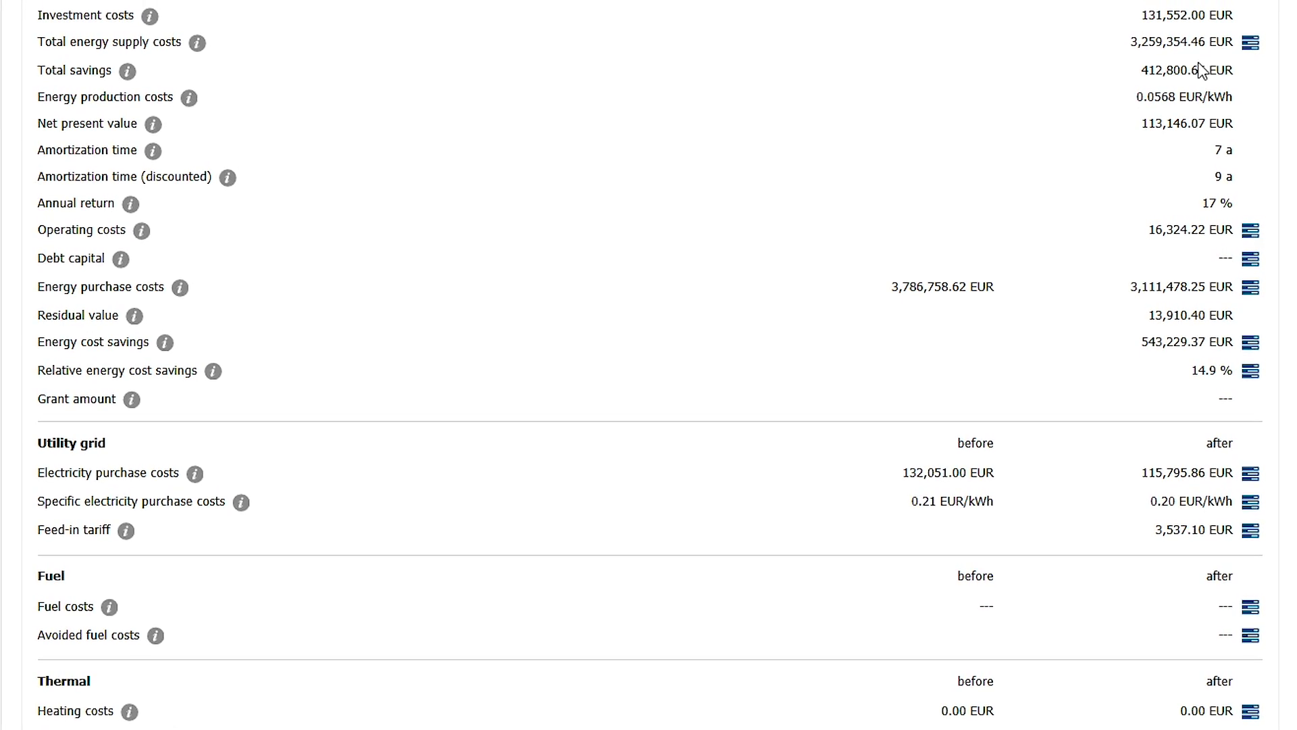
click(1249, 59)
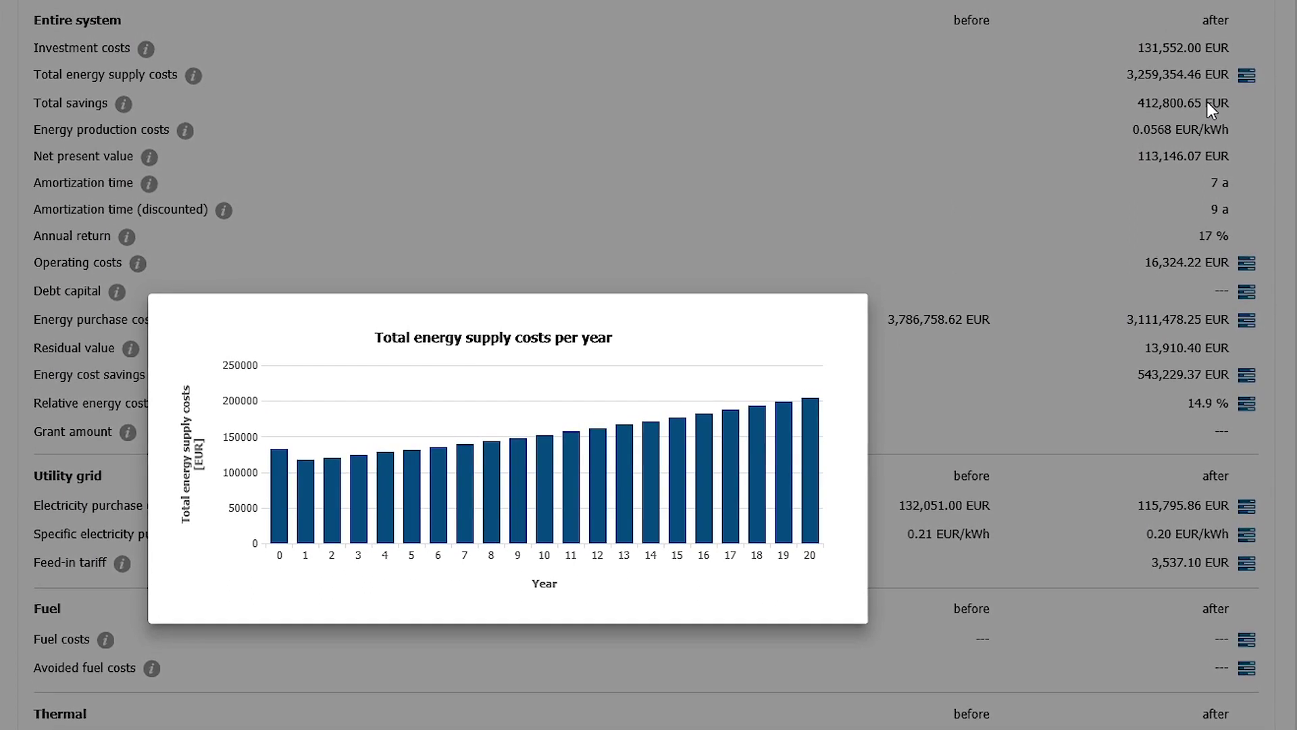
click(984, 238)
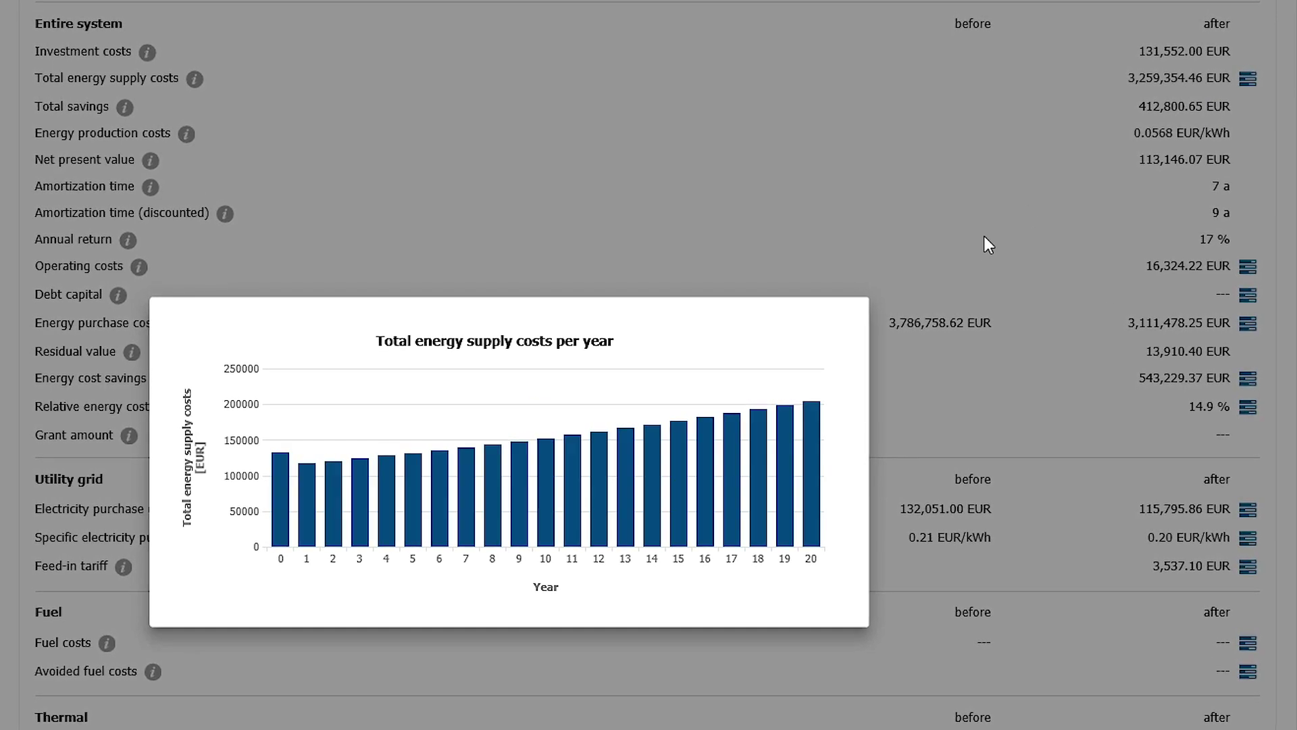
scroll(632, 209, up, 15)
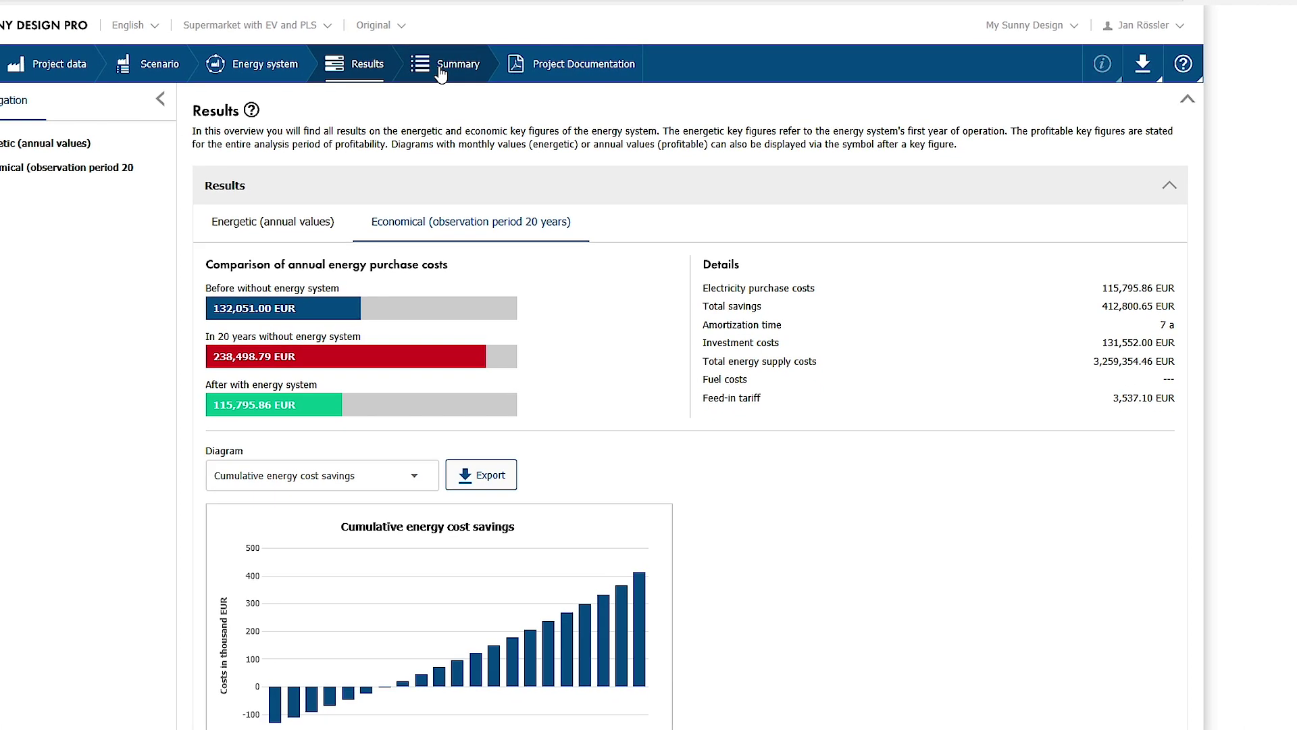
Open the Summary and scroll through location settings, key figures and the system schematic
click(441, 71)
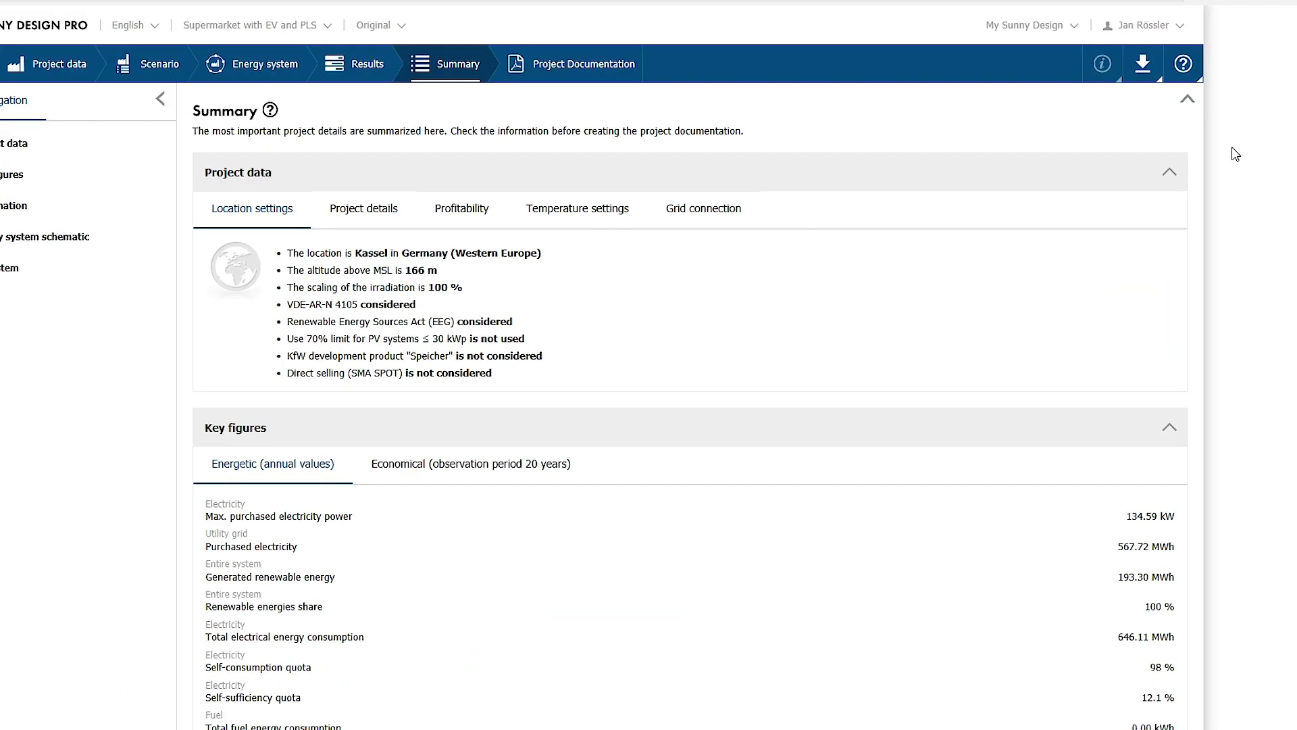
scroll(690, 405, down, 10)
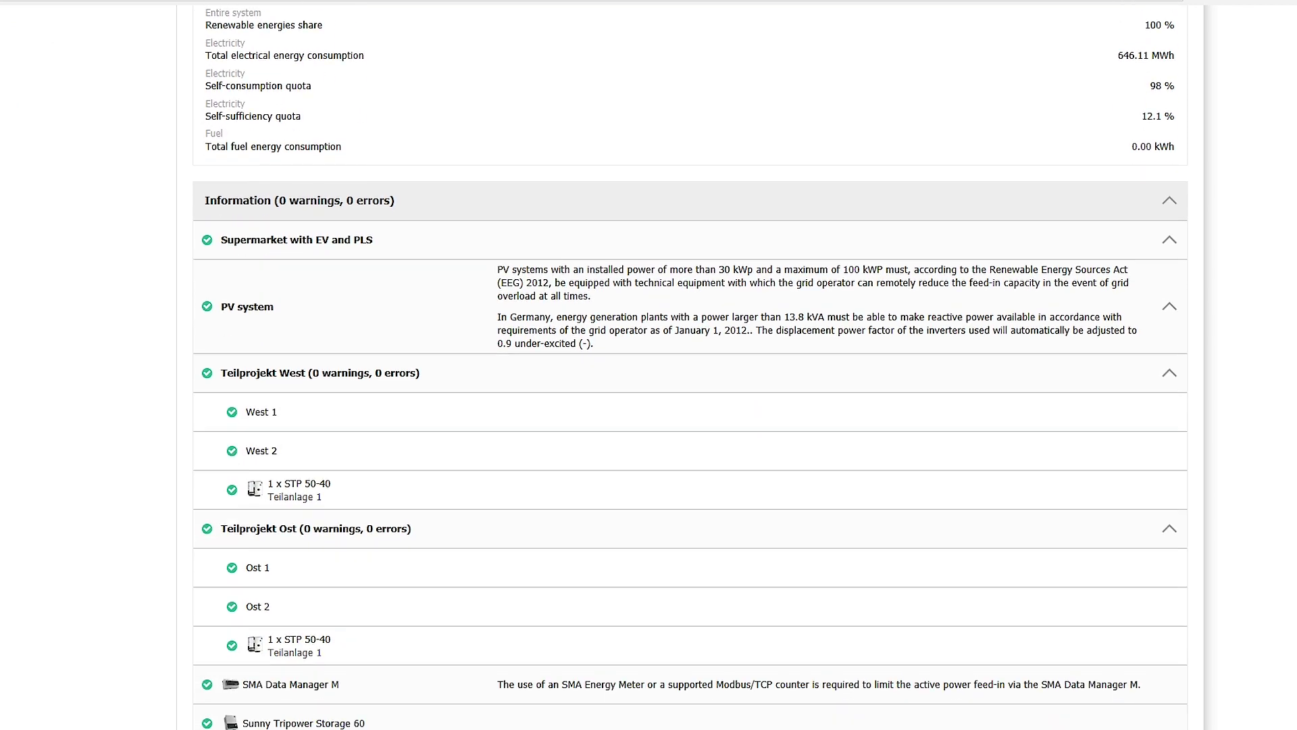
scroll(690, 406, down, 7)
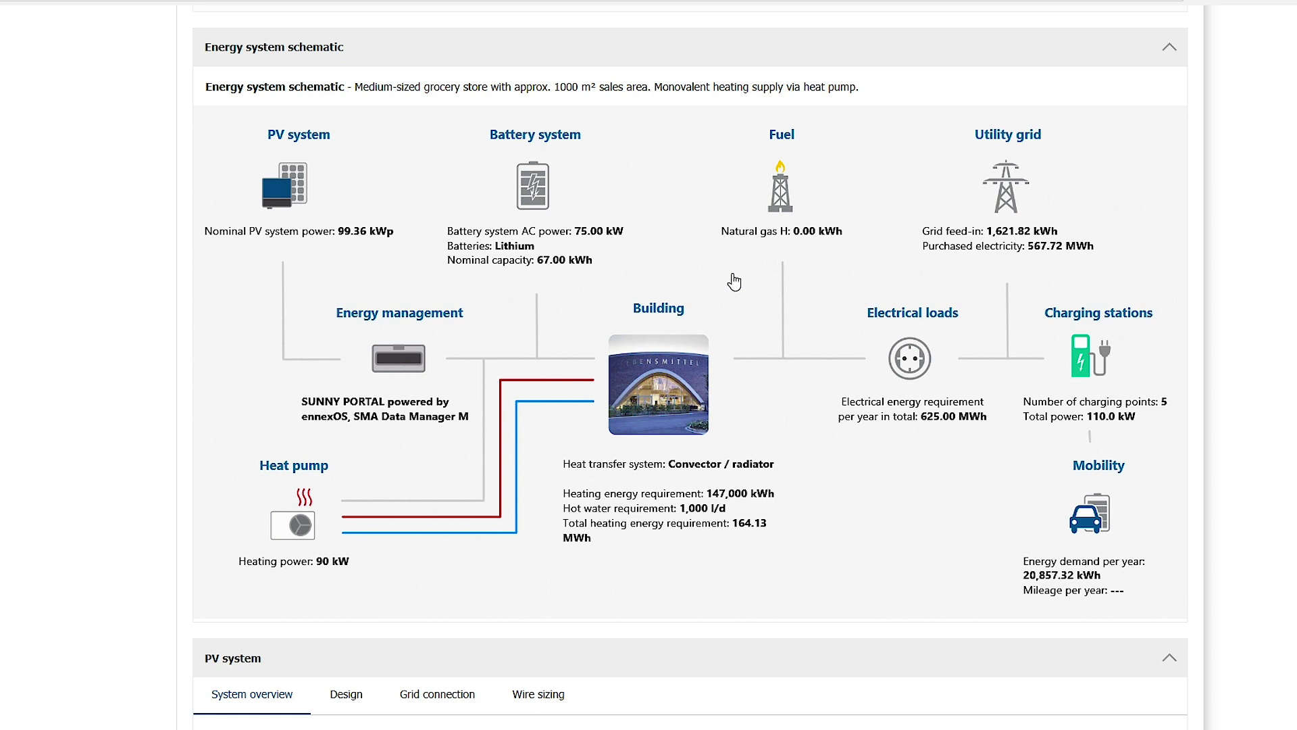
scroll(743, 338, up, 15)
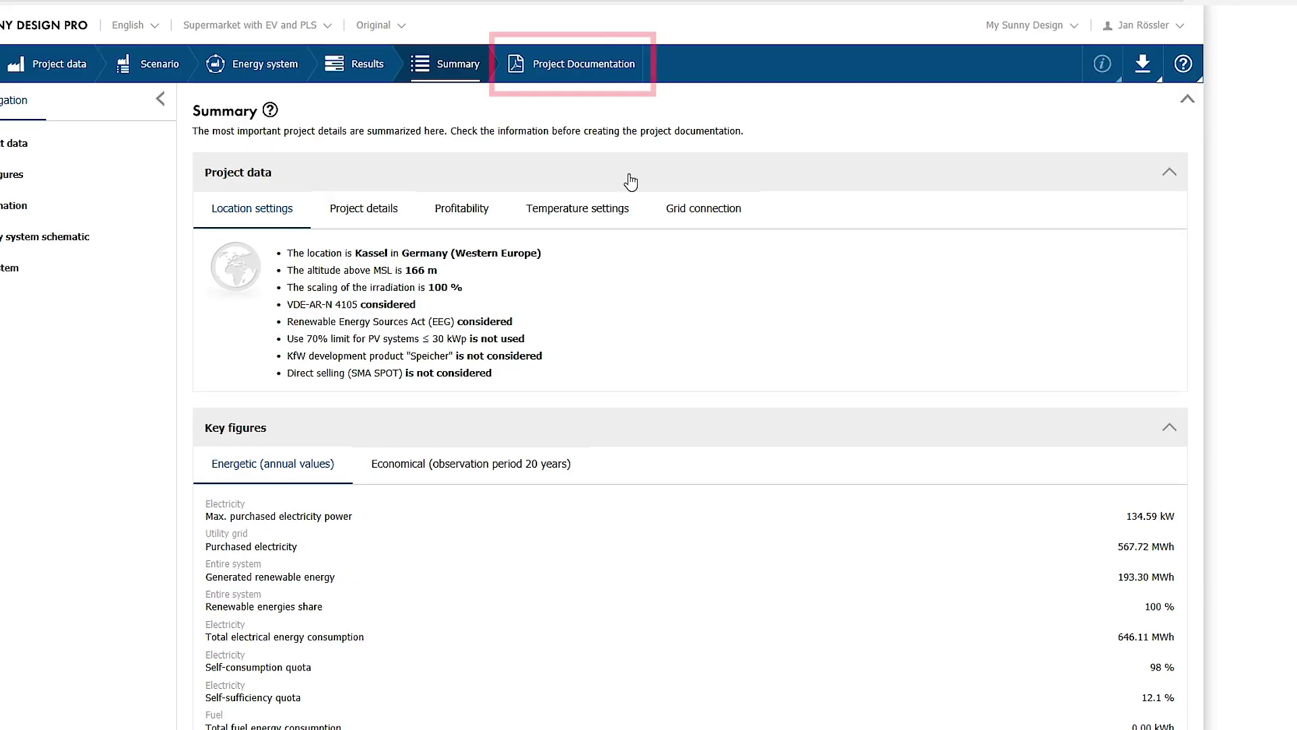
Advance the 17-page project documentation preview to page 2, 'Your energy system at a glance'
click(556, 69)
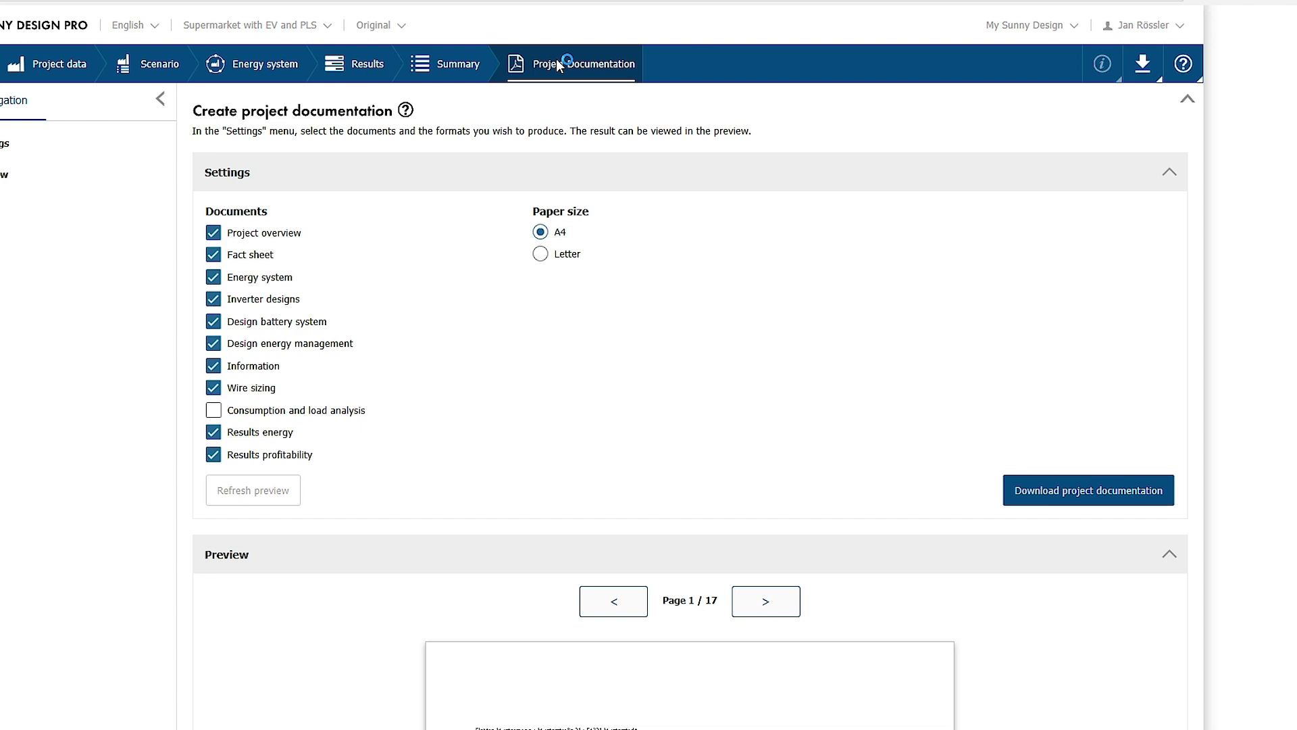
scroll(565, 84, down, 9)
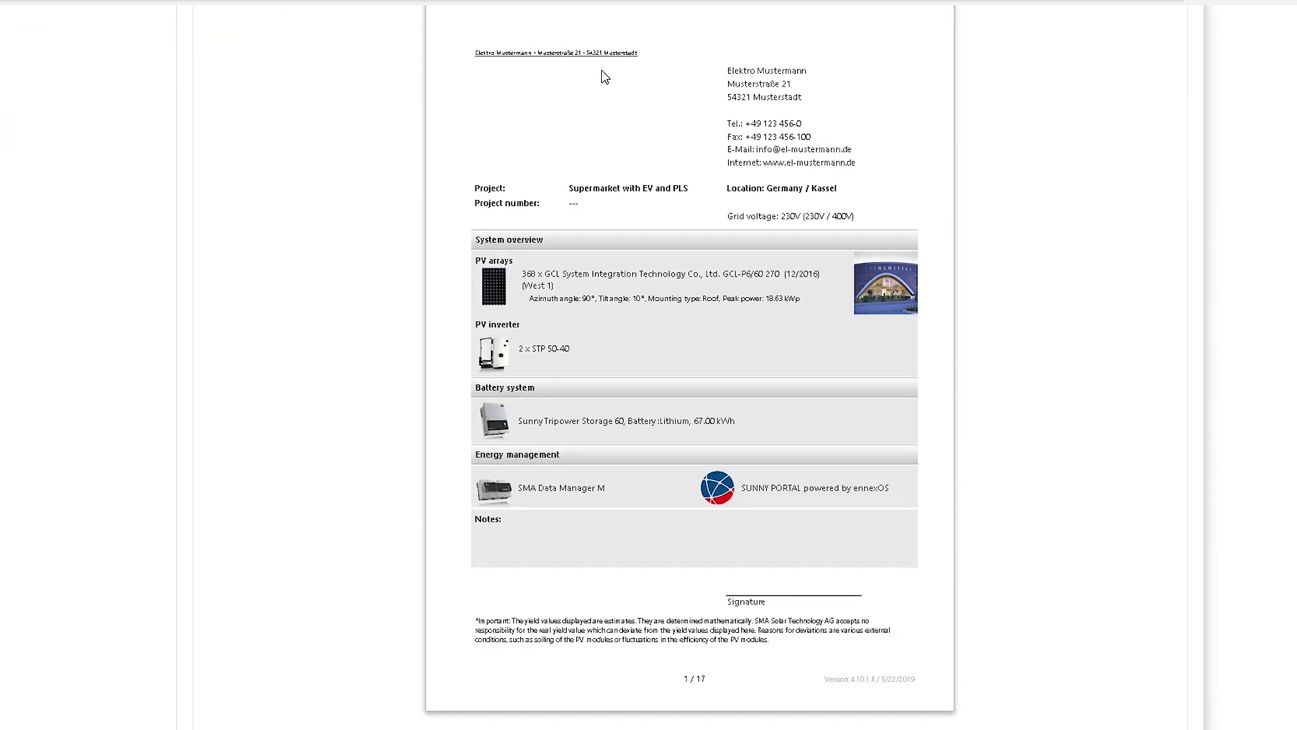
scroll(605, 76, up, 1)
click(764, 40)
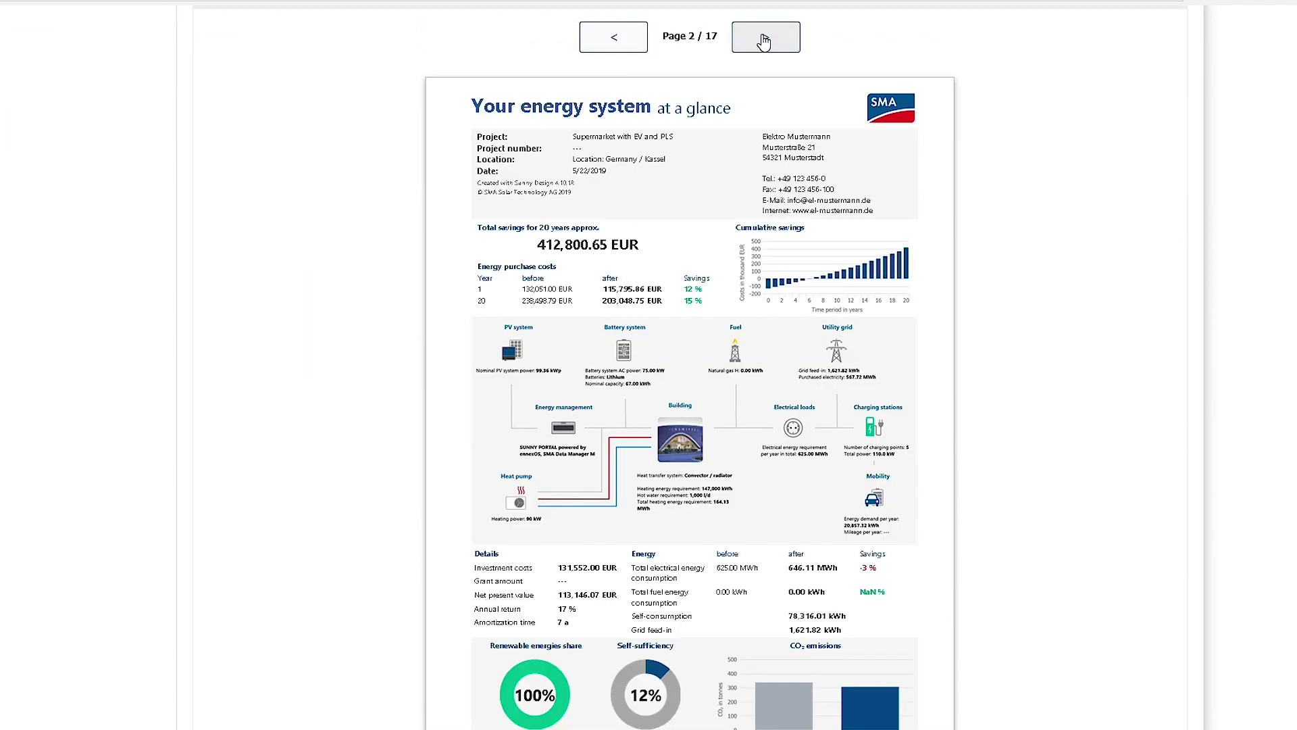